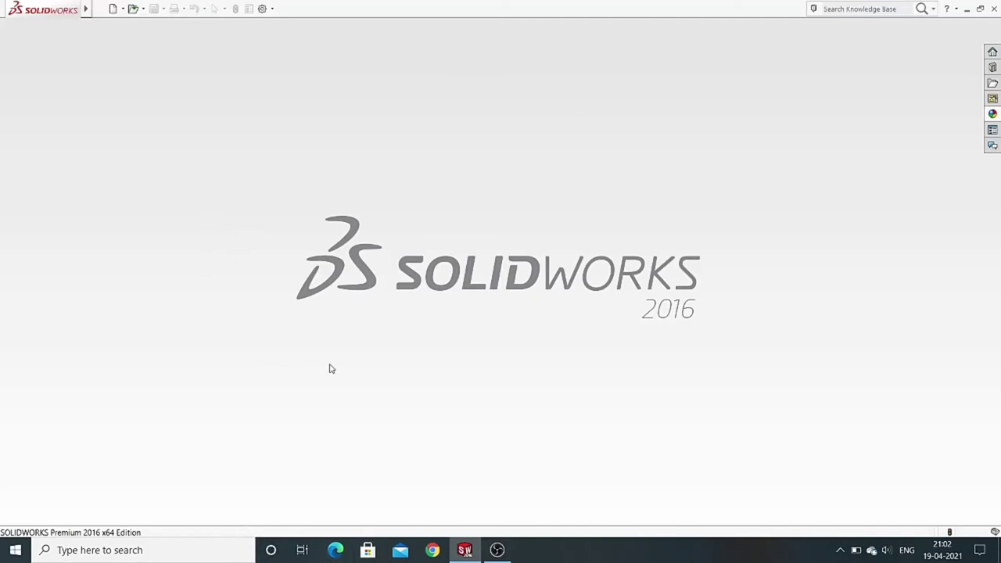
- Create a new part and switch its units from IPS to MMGS
left_click(113, 8)
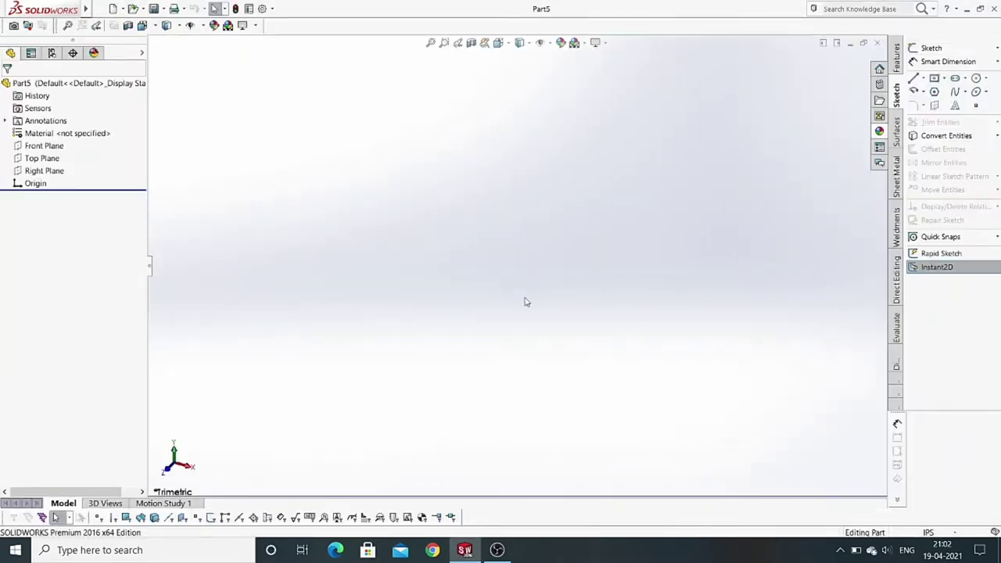
left_click(925, 532)
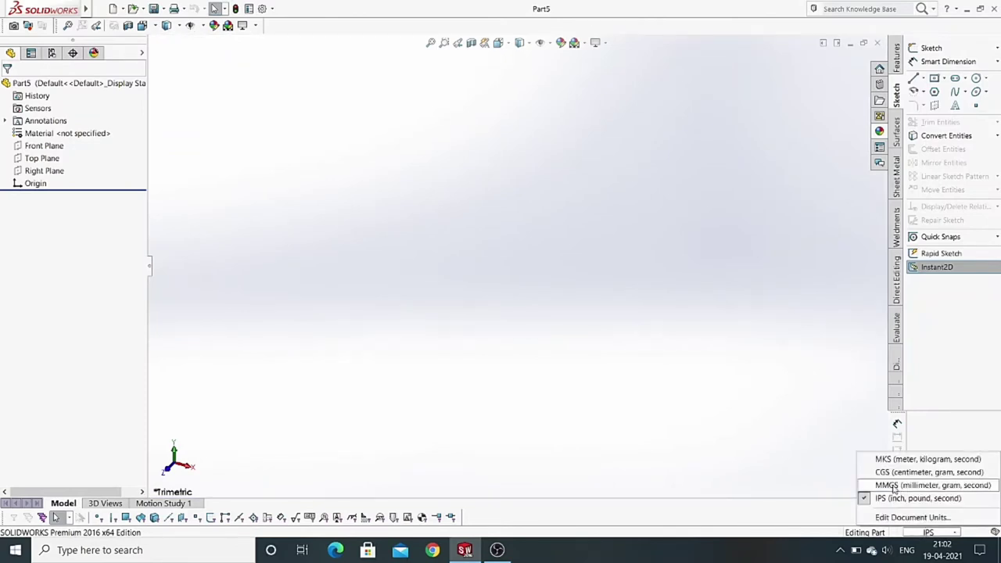
left_click(899, 482)
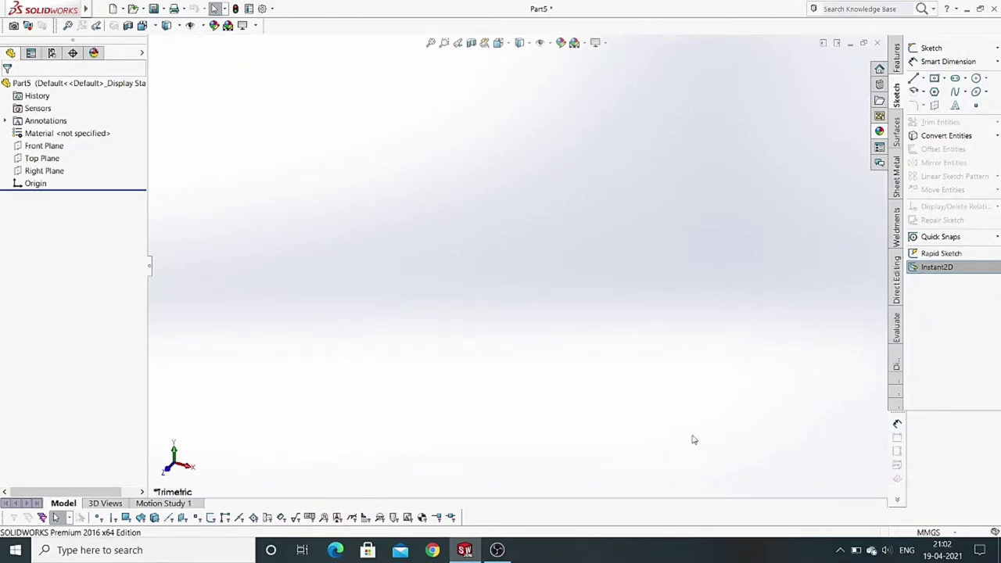
- Apply the Plain White scene to the viewport background
left_click(599, 43)
left_click(583, 44)
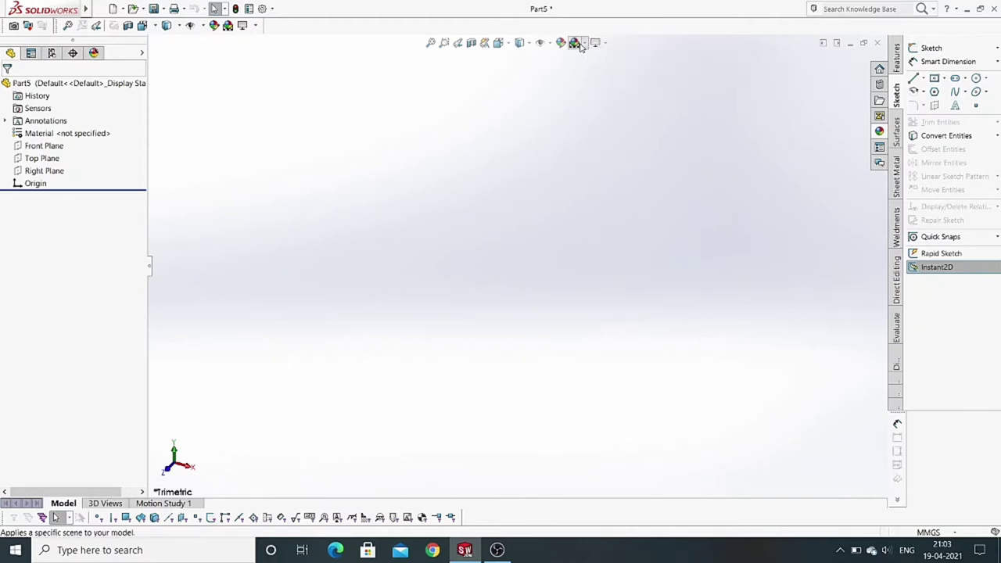
left_click(583, 44)
left_click(606, 70)
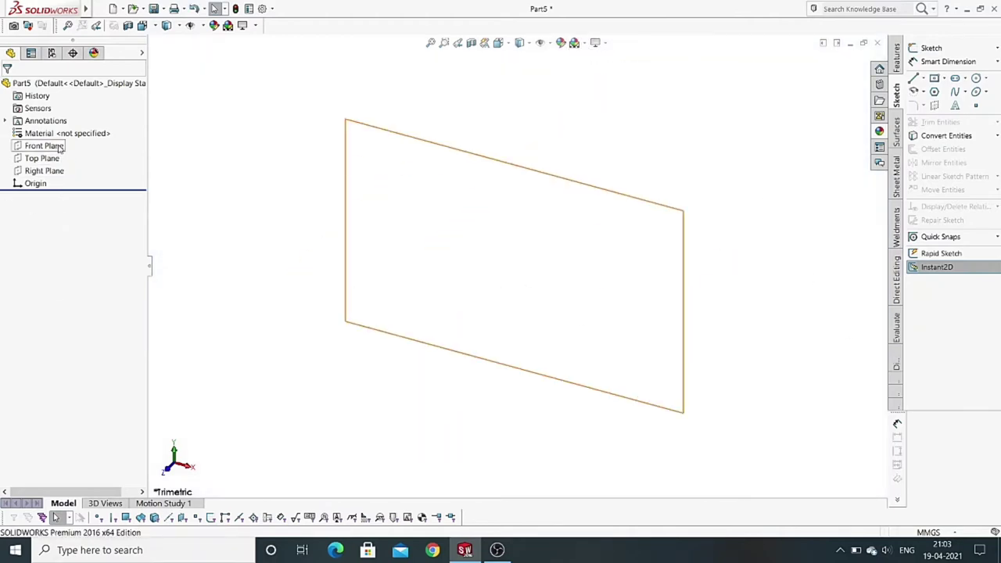
- In a new Front Plane sketch, draw a center rectangle anchored at the origin
right_click(47, 145)
left_click(99, 127)
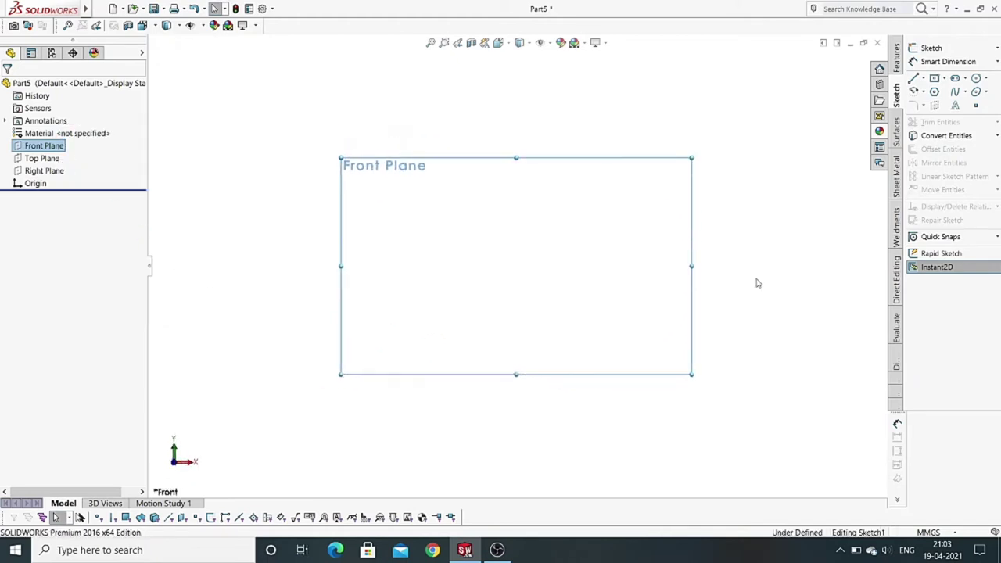
left_click(944, 78)
left_click(891, 91)
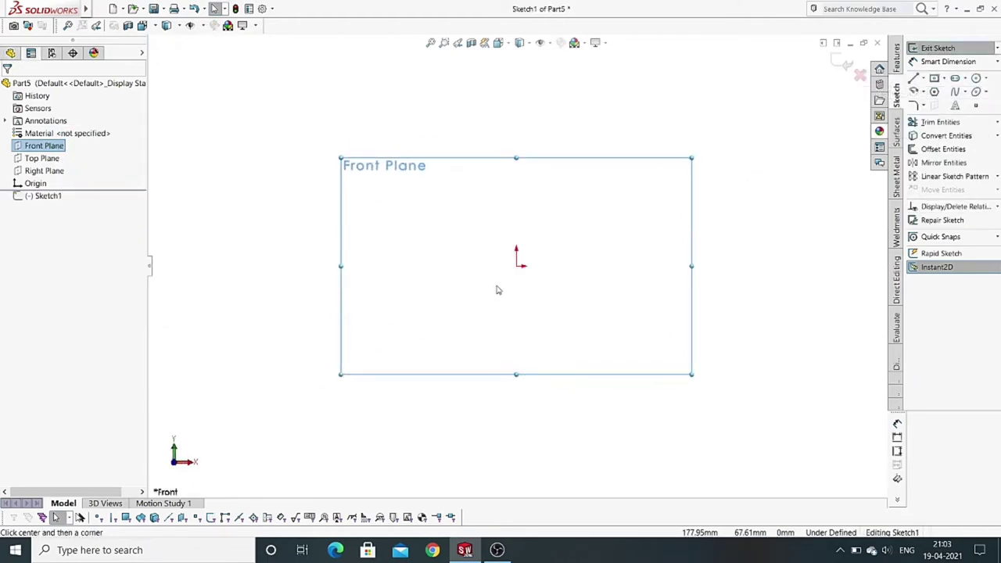
left_click(517, 267)
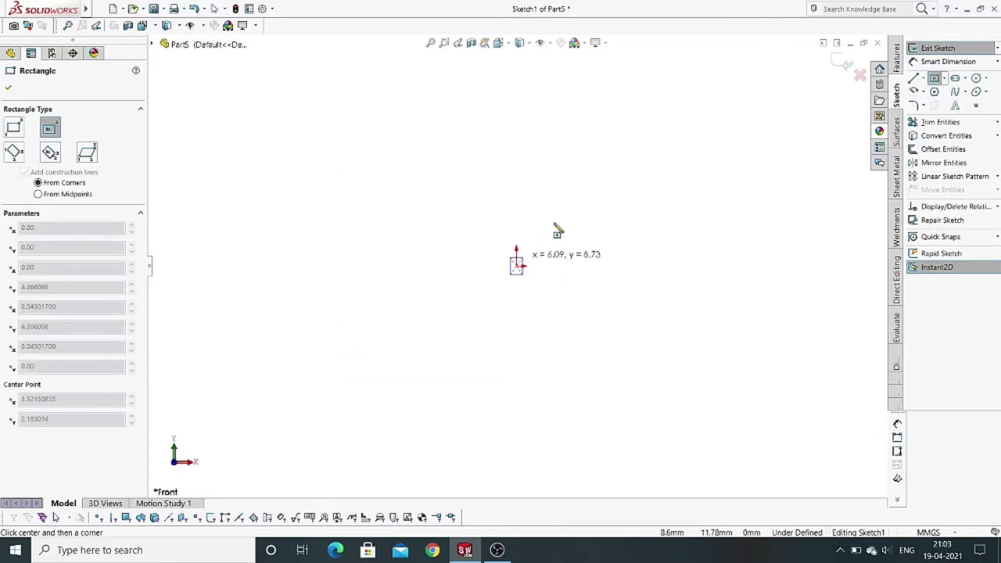
left_click(678, 163)
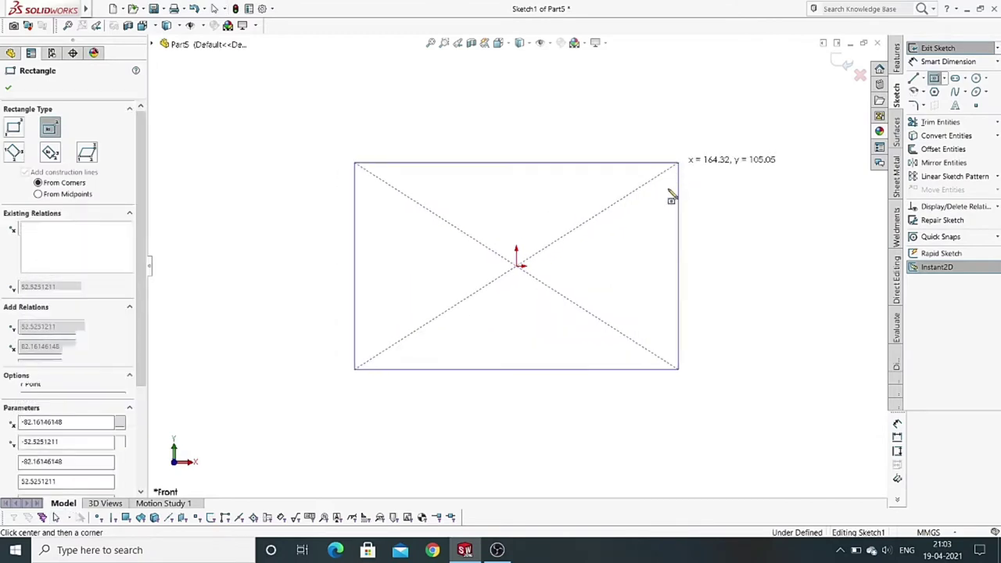
left_click(7, 86)
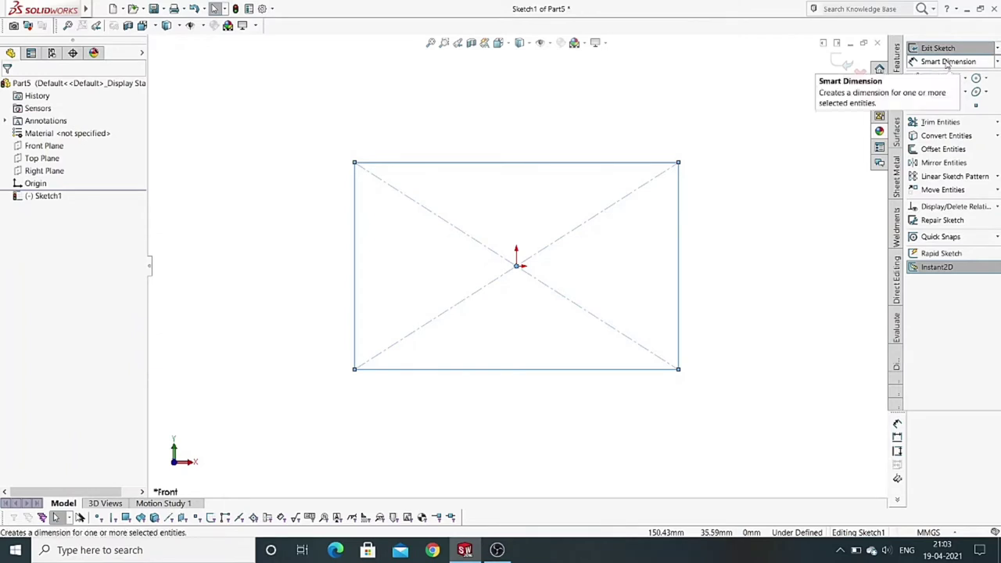
- Smart-dimension the bottom edge to 100 mm and the right edge to 50 mm
left_click(947, 63)
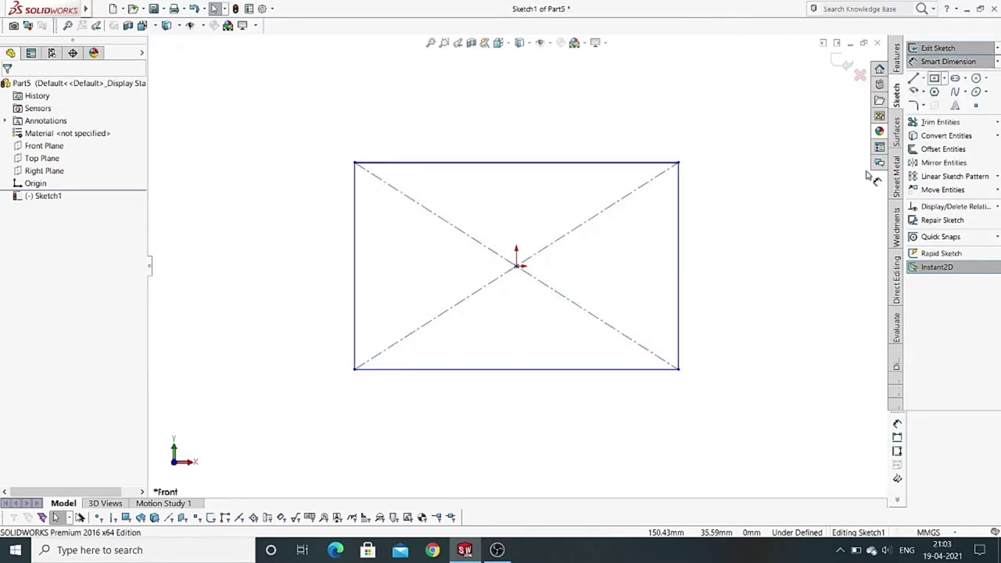
left_click(523, 371)
left_click(523, 412)
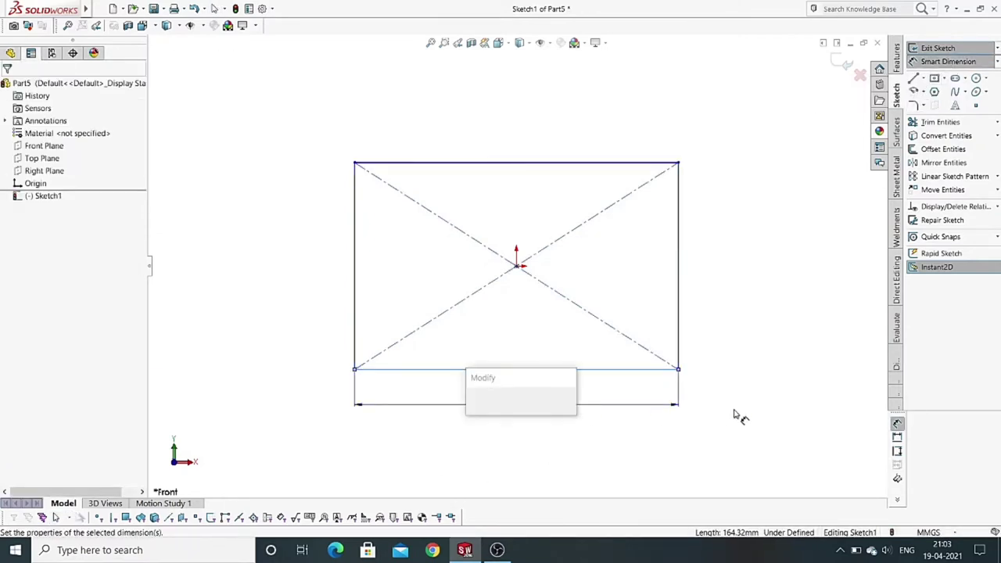
type("100")
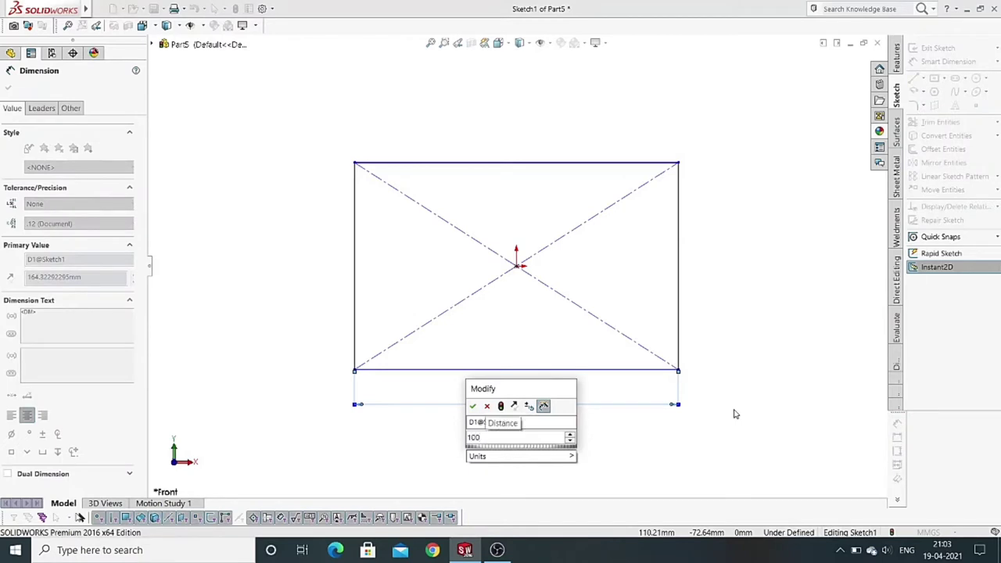
key("Return")
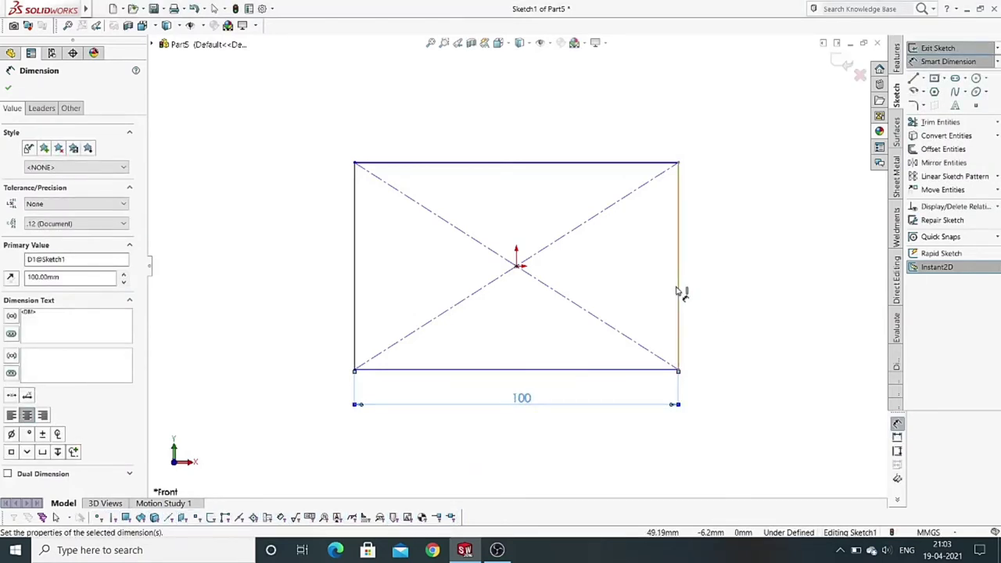
left_click(677, 291)
left_click(769, 289)
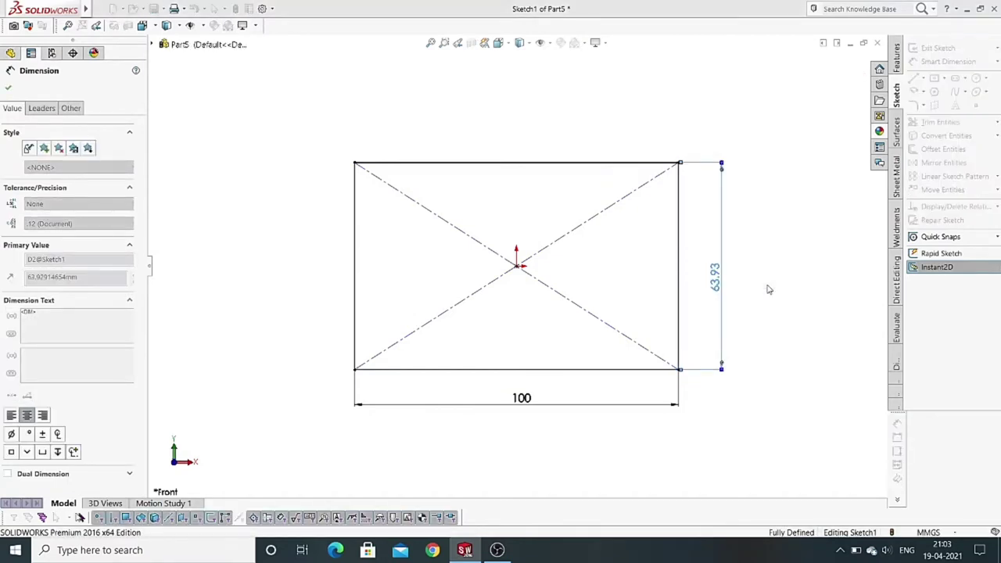
type("50")
key("Return")
key("Escape")
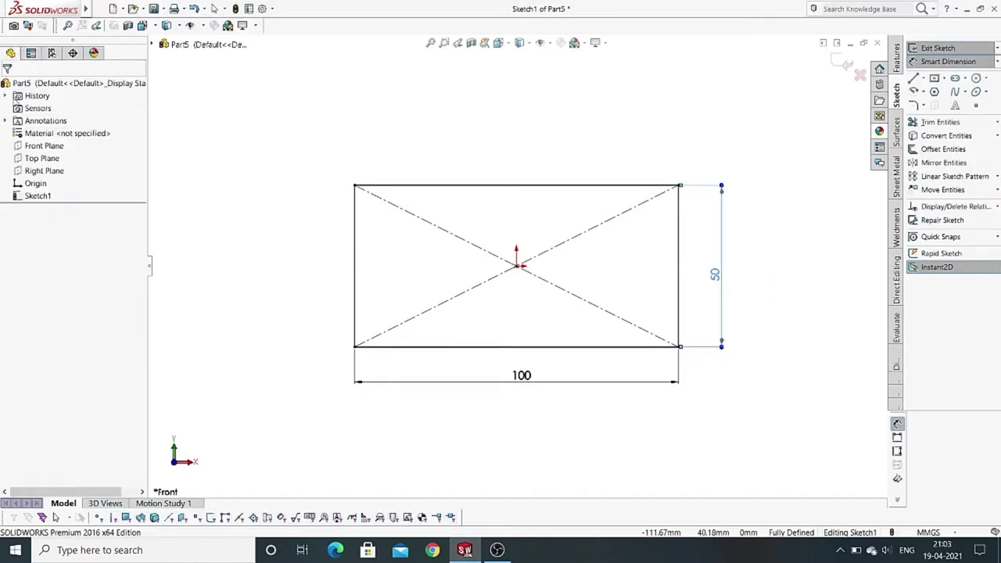
key("Escape")
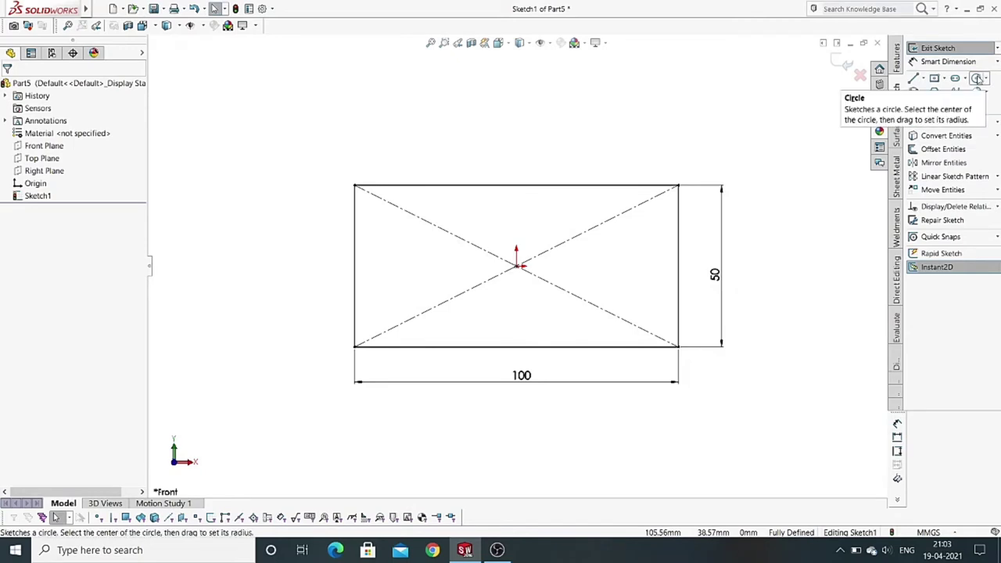
- Draw two overlapping circles on the horizontal midline, one near the left edge, one nearer the origin
left_click(978, 78)
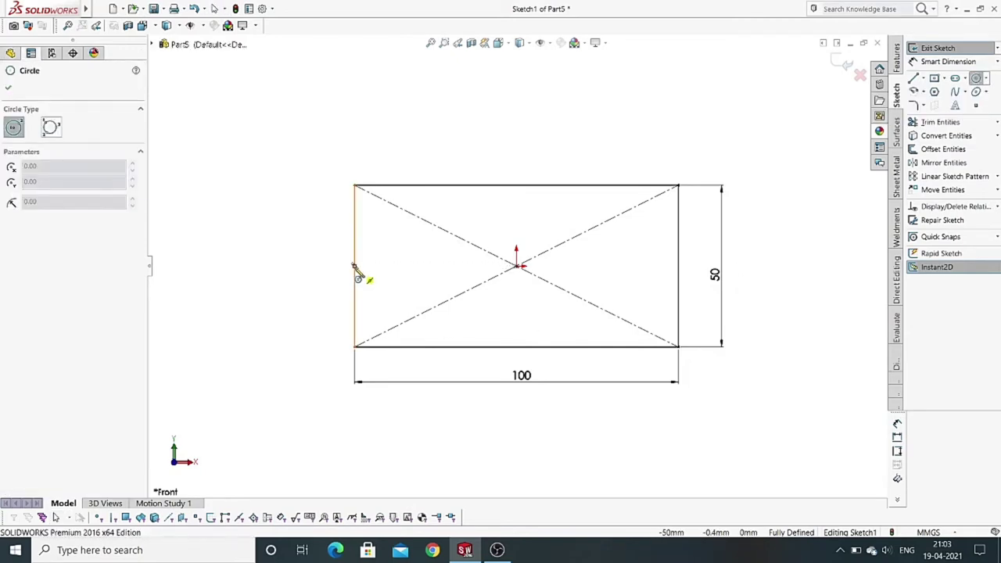
left_click(404, 267)
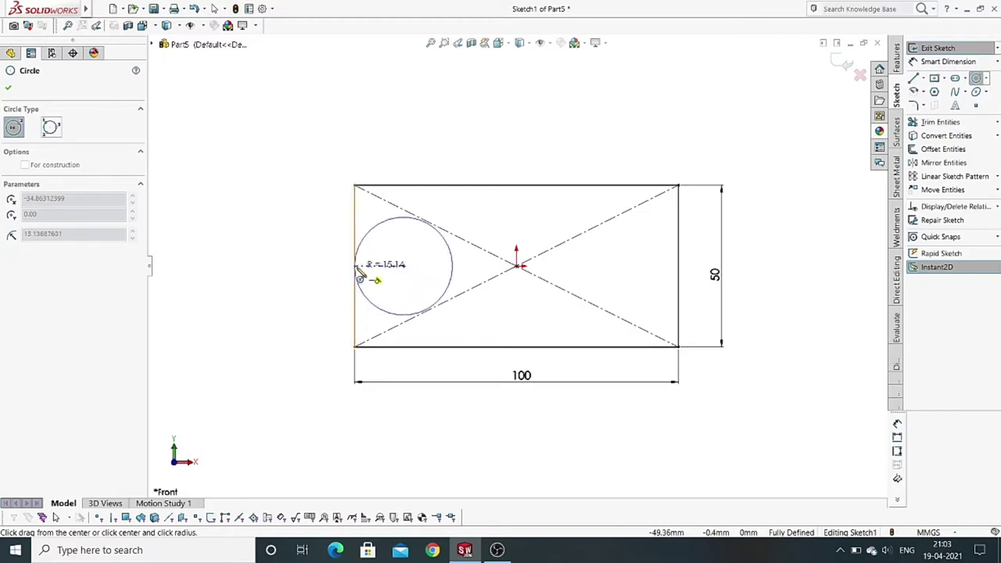
left_click(360, 270)
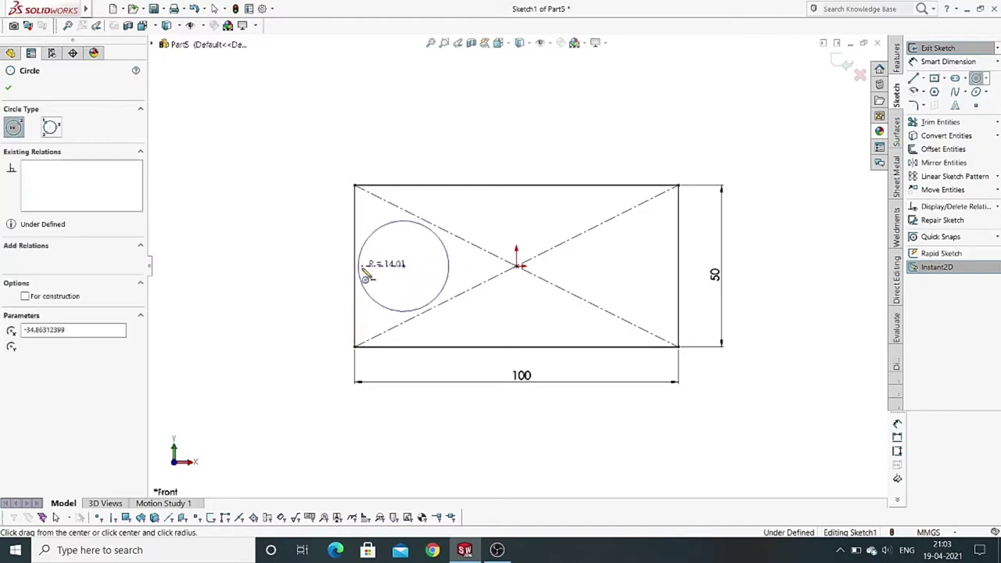
left_click(474, 265)
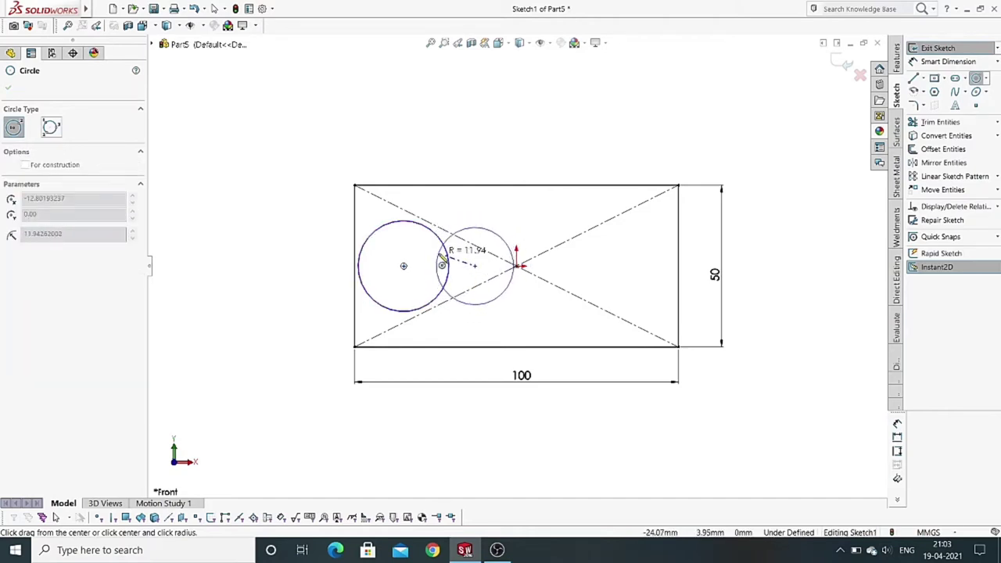
left_click(426, 254)
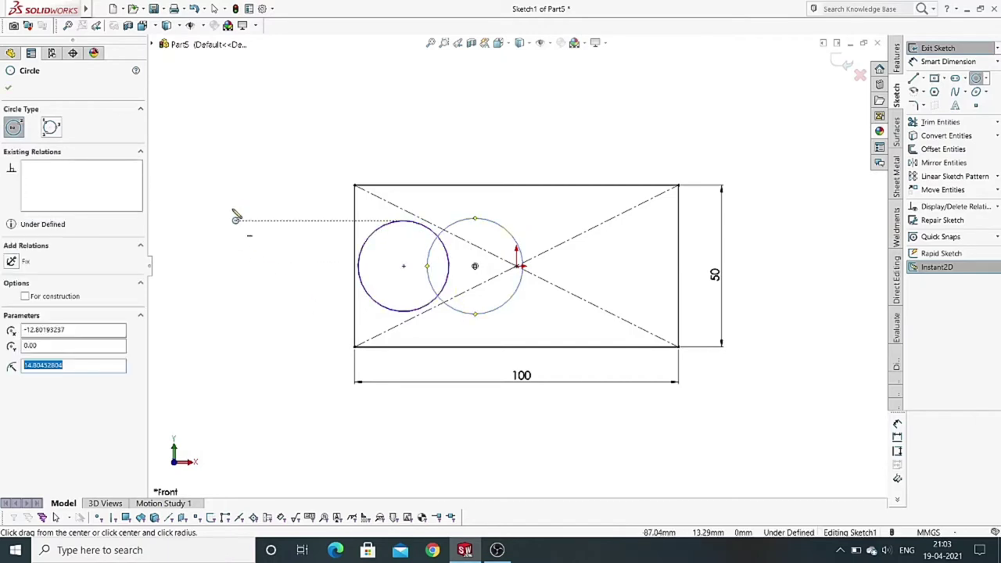
left_click(9, 89)
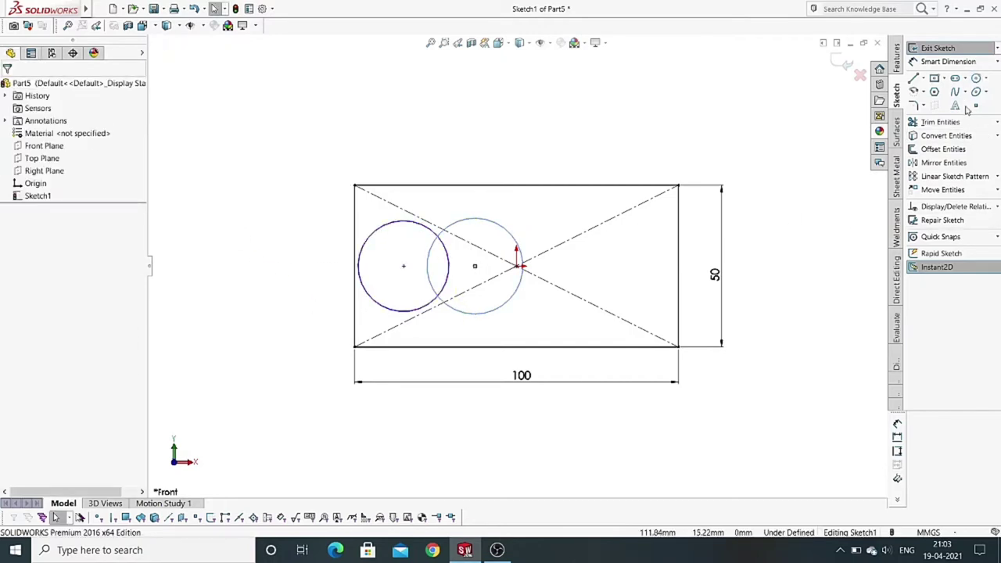
- Smart-dimension the circles: Ø28 mm on the left circle, Ø30 mm on the right one
left_click(942, 63)
left_click(393, 228)
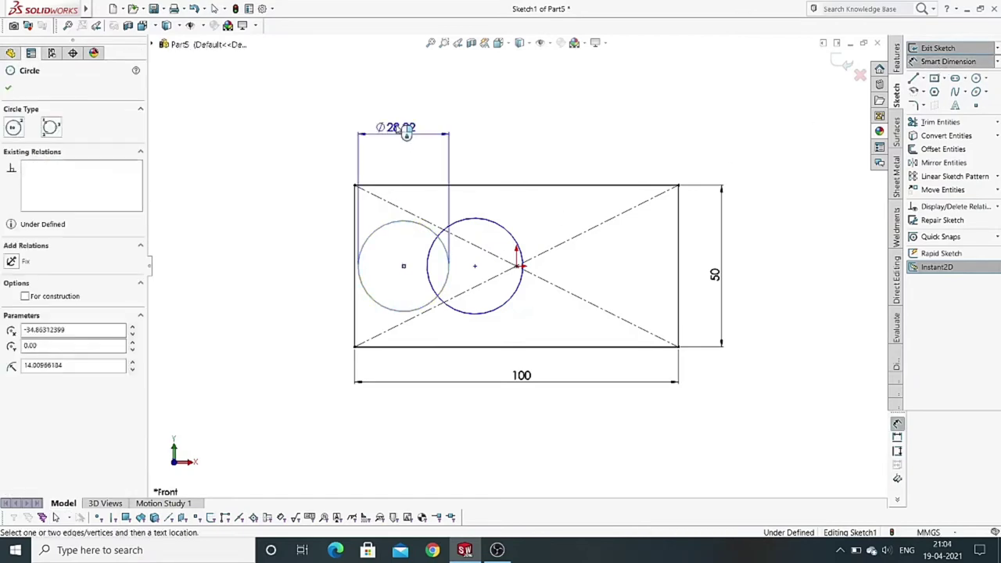
left_click(405, 131)
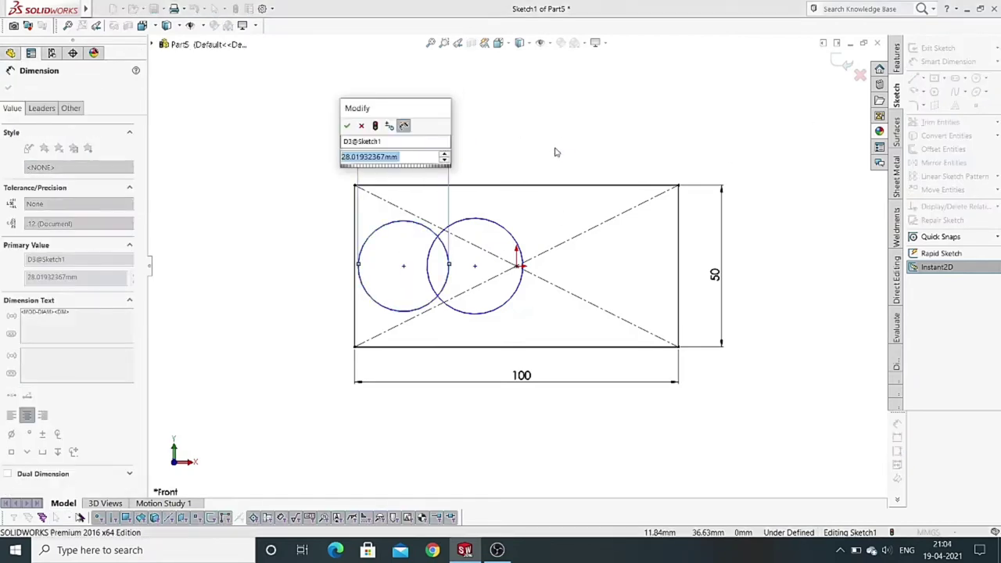
type("28")
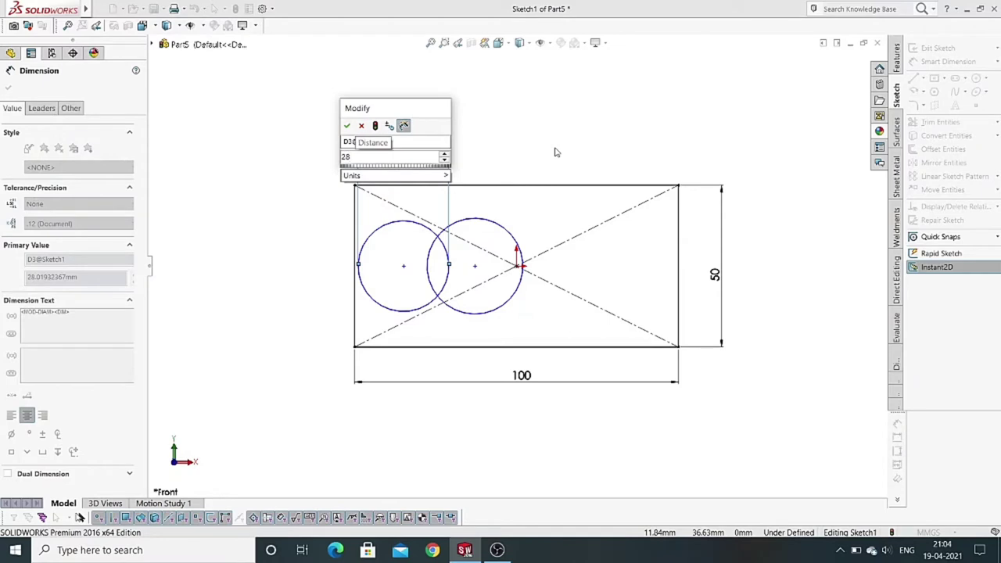
key("Return")
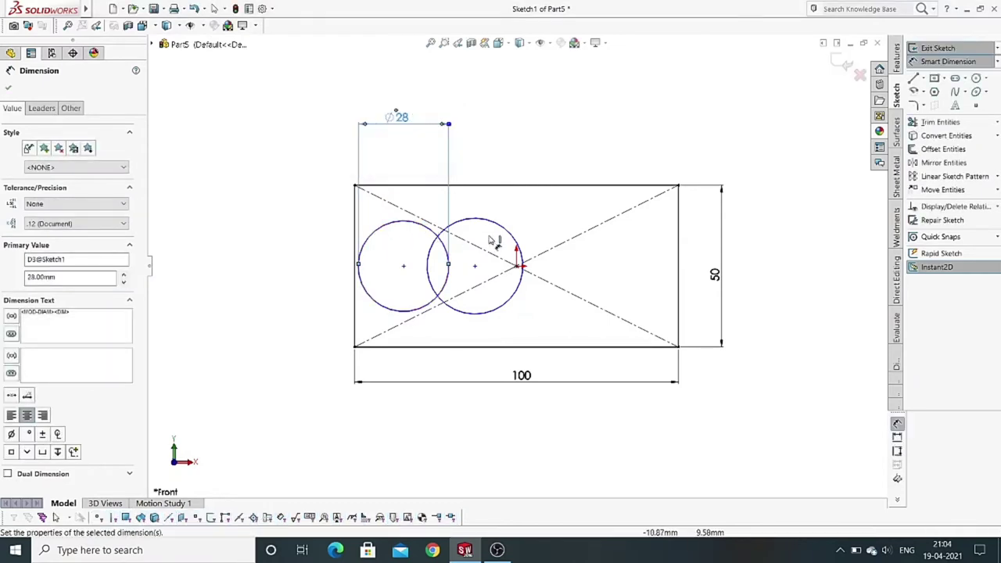
left_click(509, 232)
left_click(509, 141)
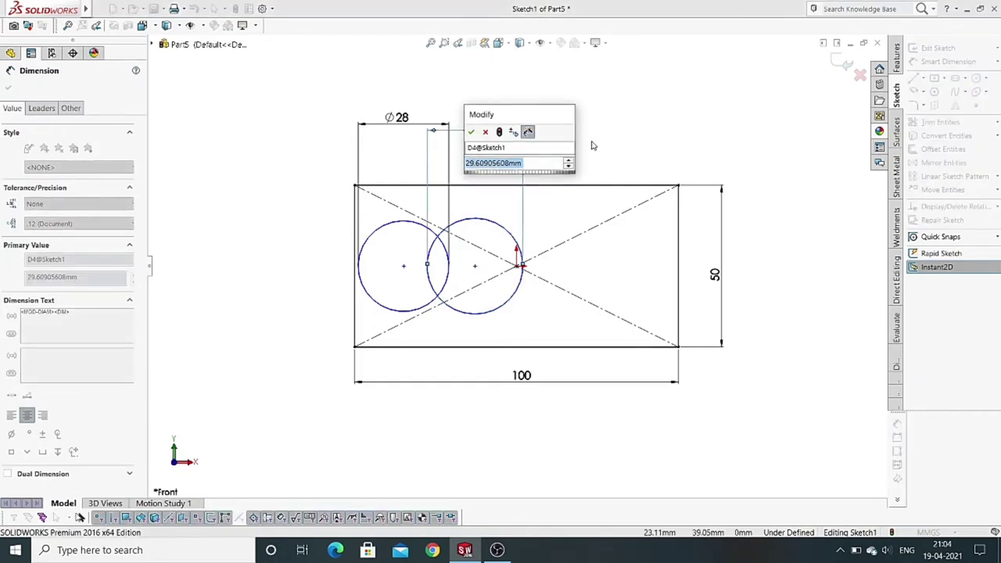
type("3")
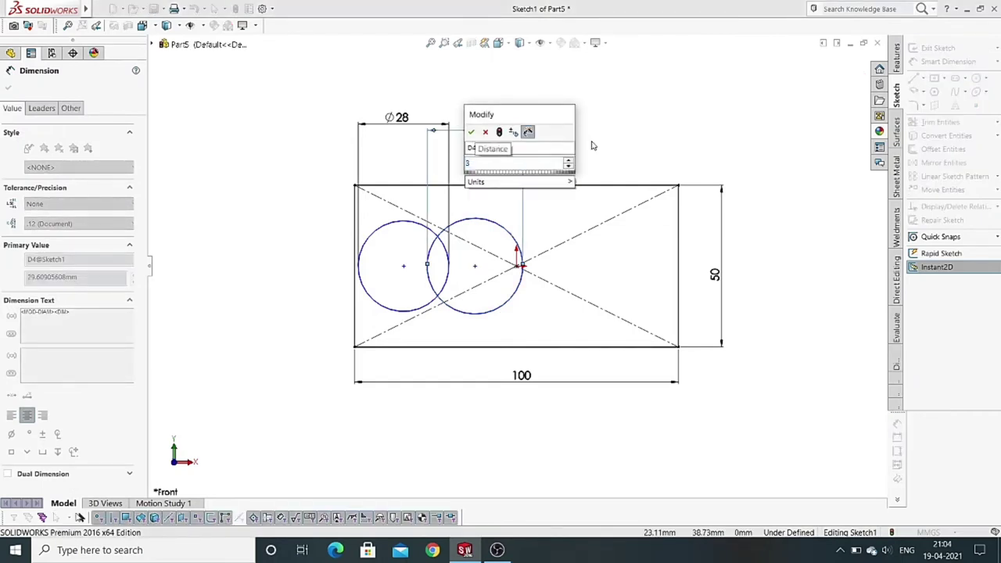
type("0")
key("Return")
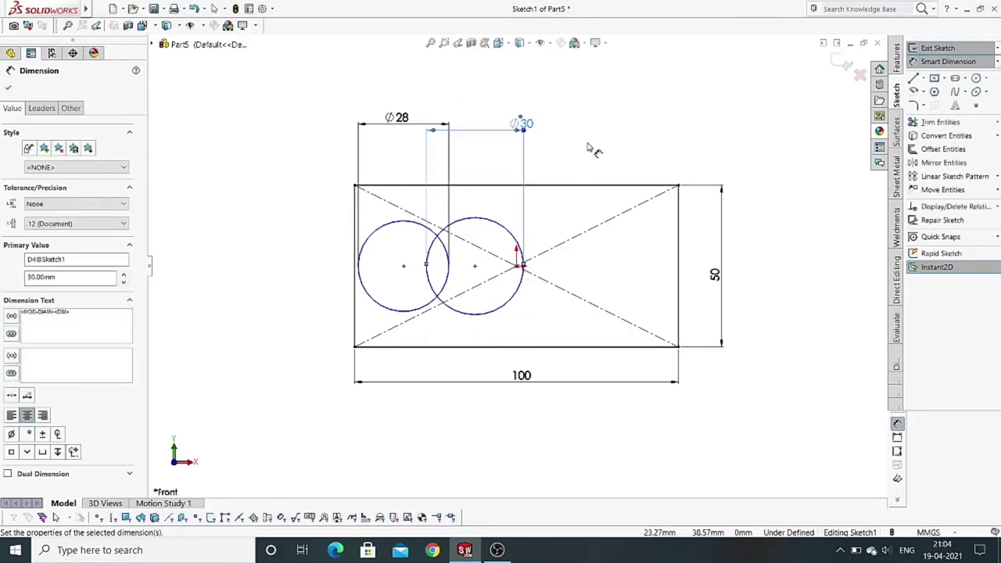
left_click(7, 89)
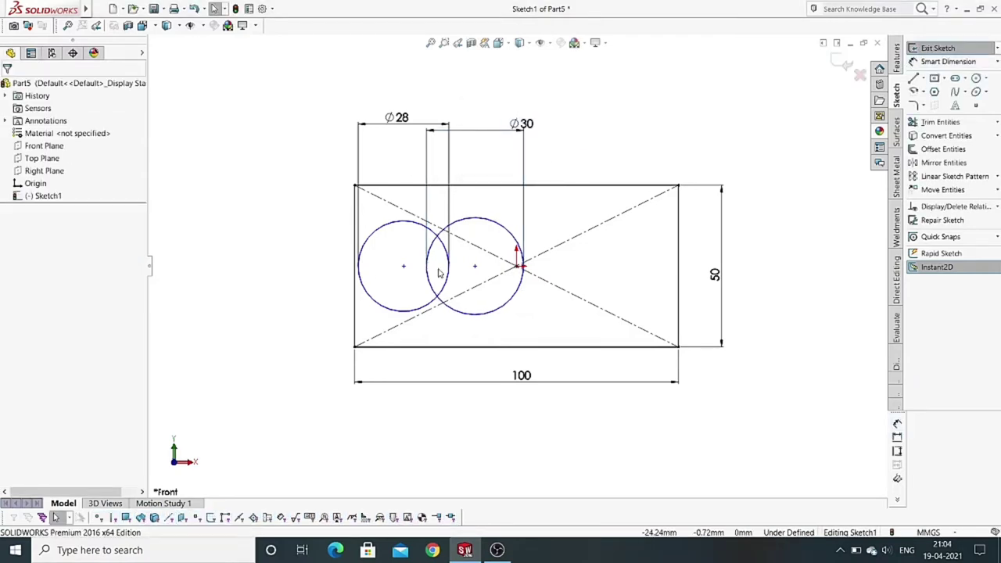
- Trim the Ø30 circle's upper and lower-right arcs and the Ø28 arc inside the overlap
left_click(957, 123)
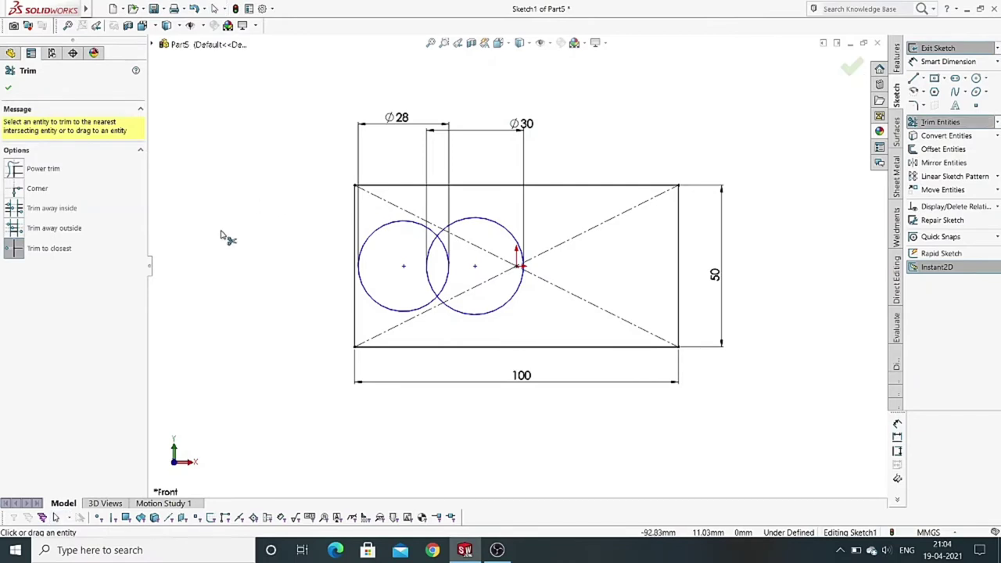
left_click(497, 227)
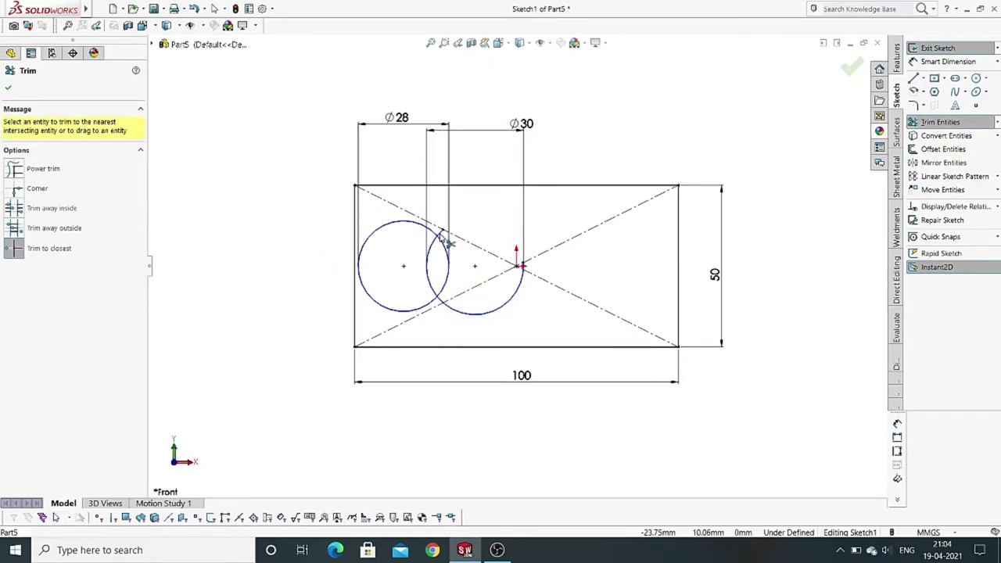
left_click(520, 290)
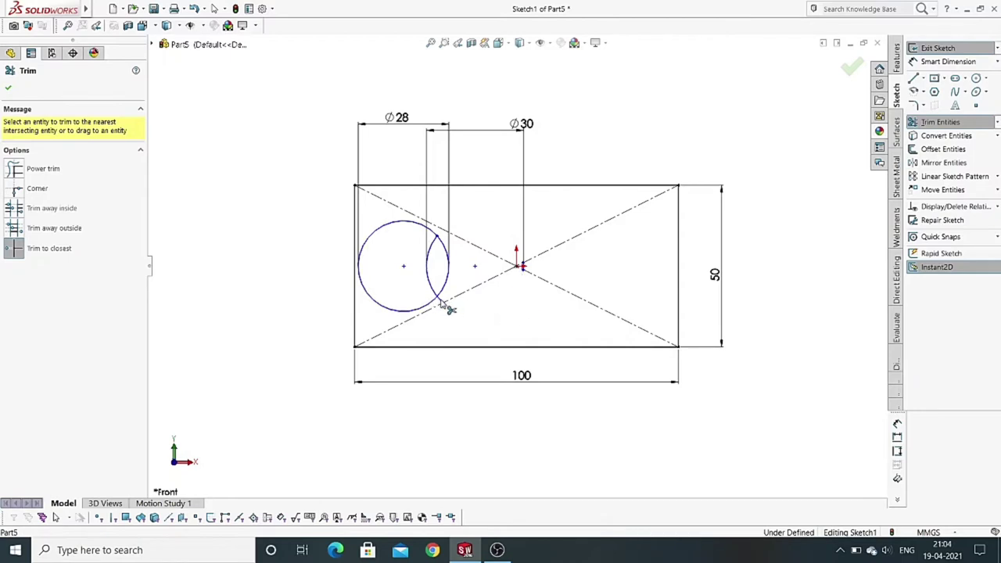
left_click(448, 278)
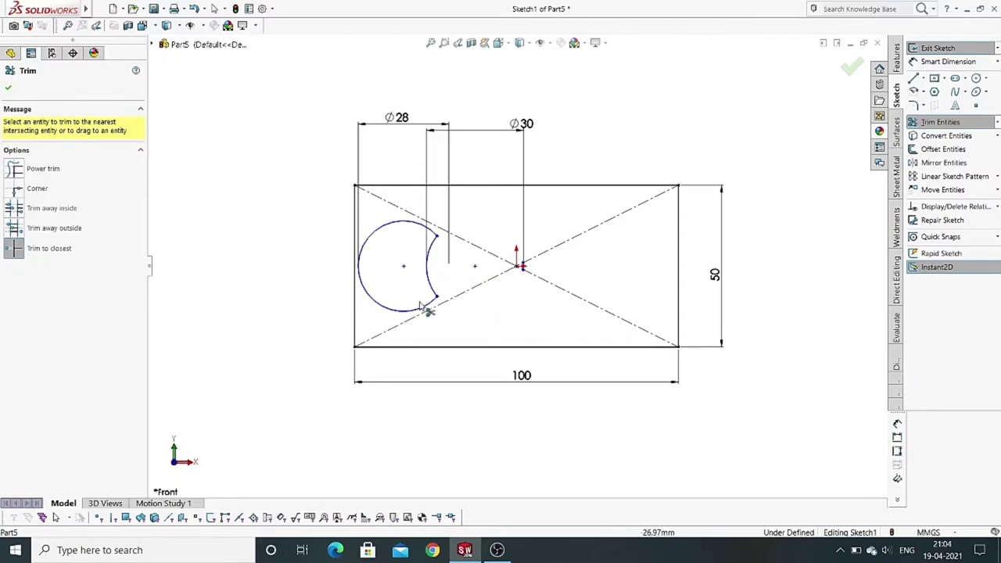
left_click(8, 90)
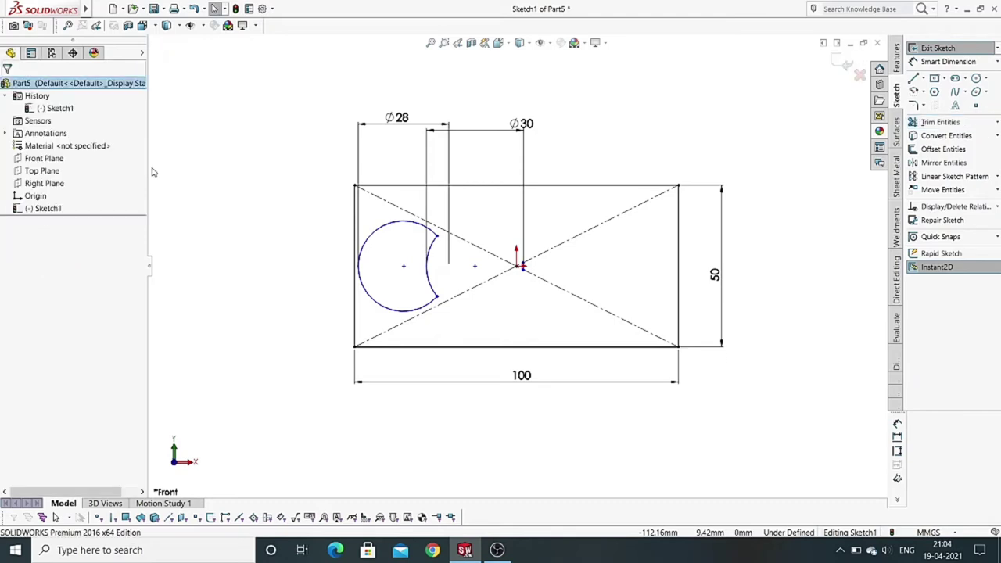
- Draw a 50 mm vertical line from the top edge to the bottom edge, right of the crescent
left_click(913, 79)
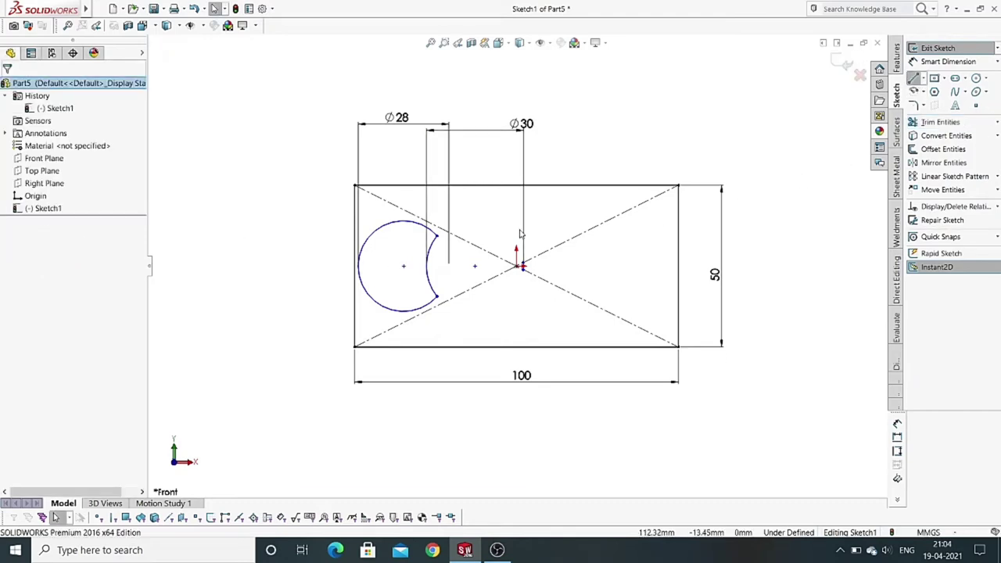
left_click(490, 187)
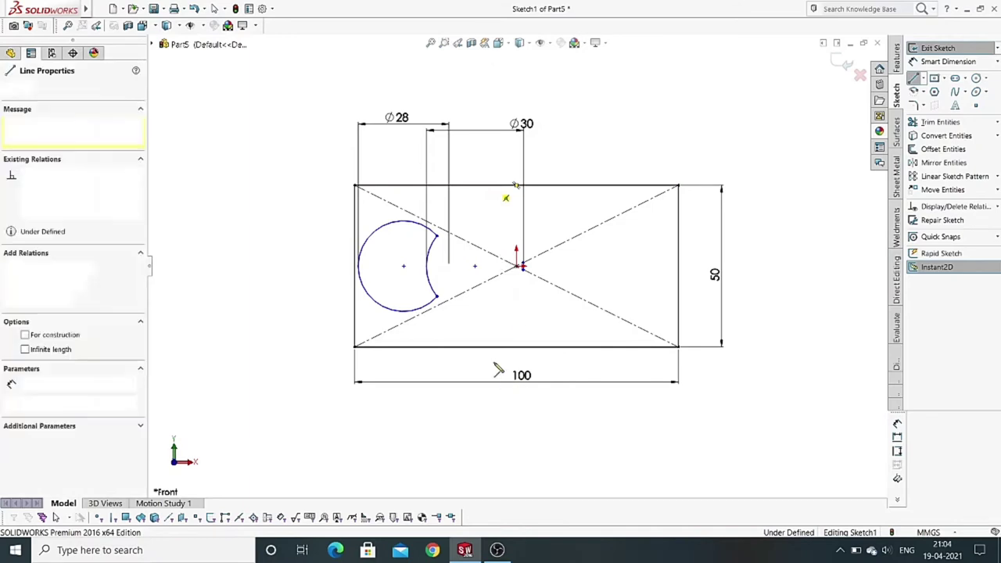
double_click(492, 346)
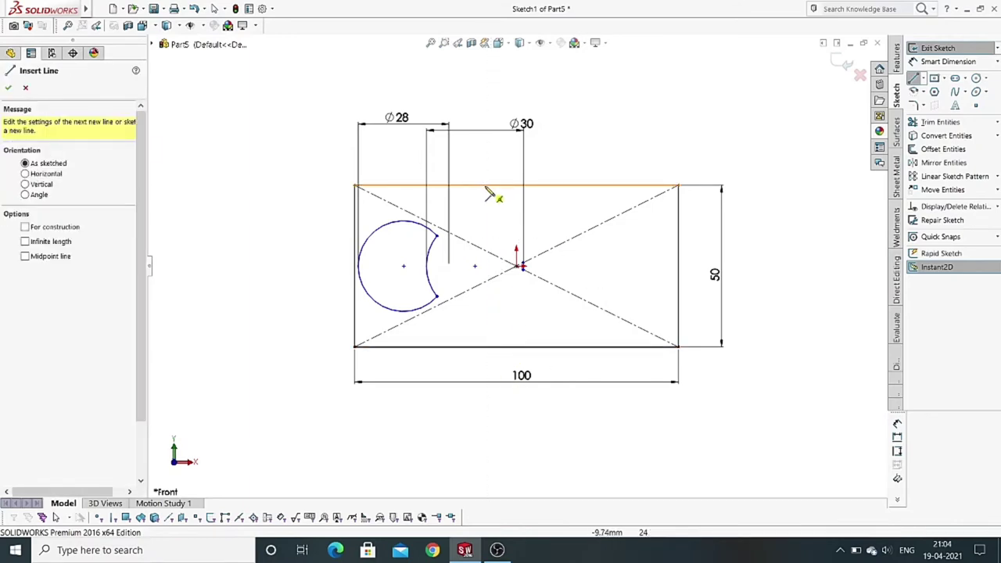
key("Escape")
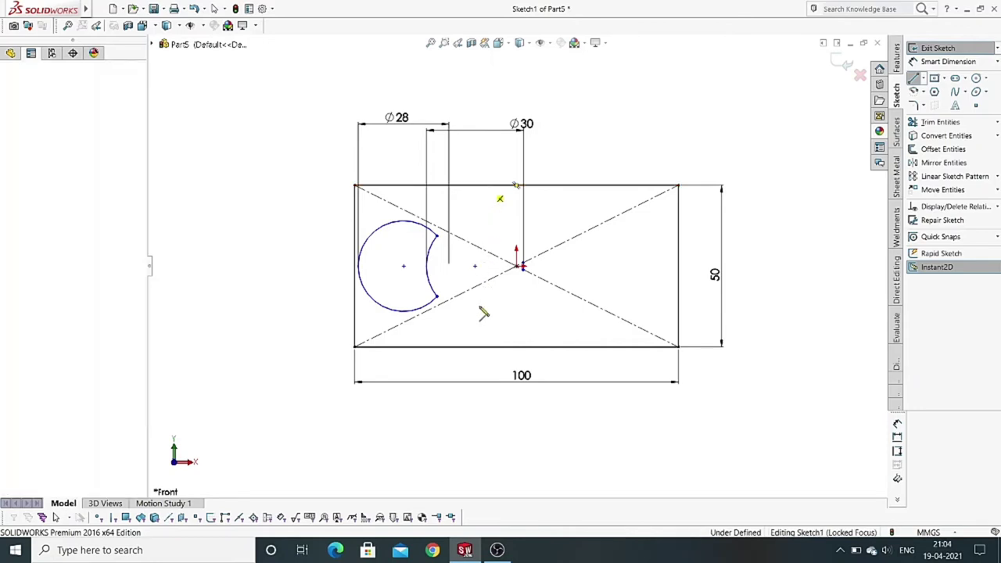
left_click(485, 185)
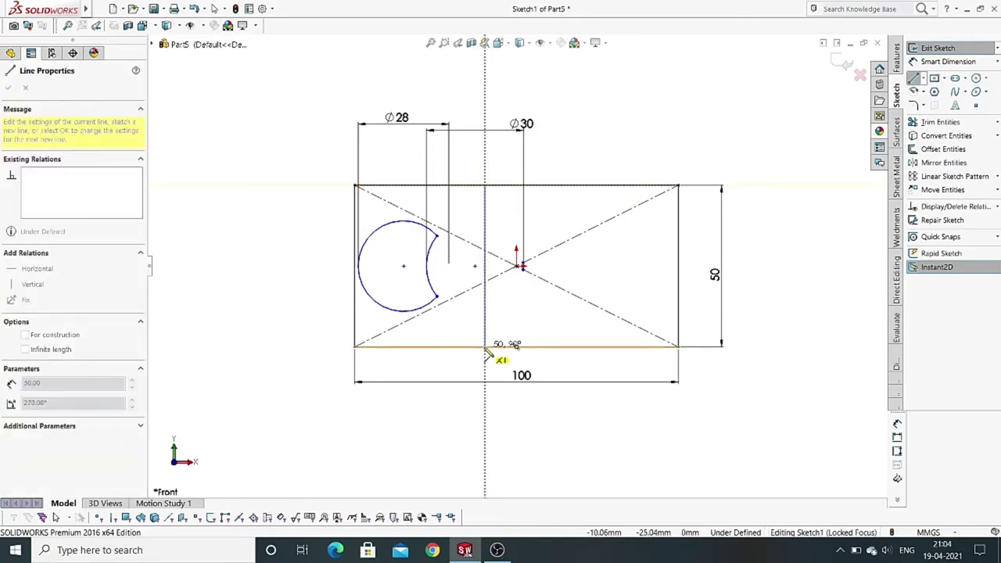
left_click(486, 347)
right_click(611, 252)
left_click(629, 276)
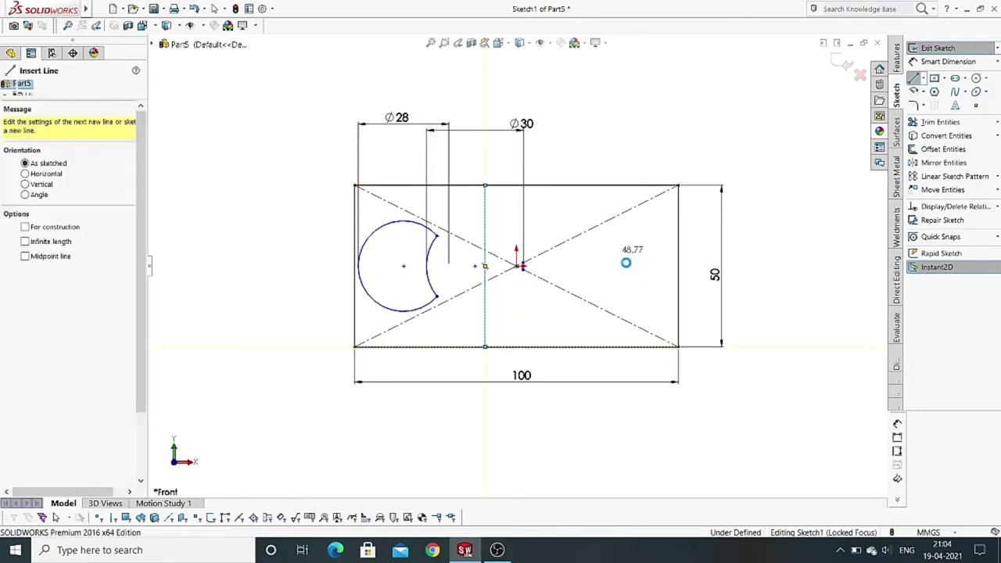
key("Escape")
left_click(485, 326)
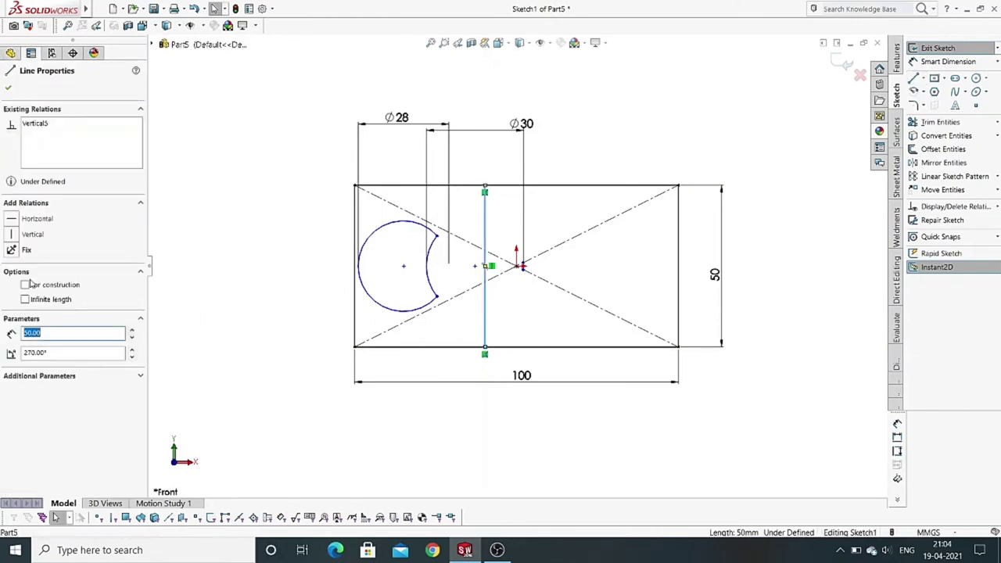
left_click(24, 129)
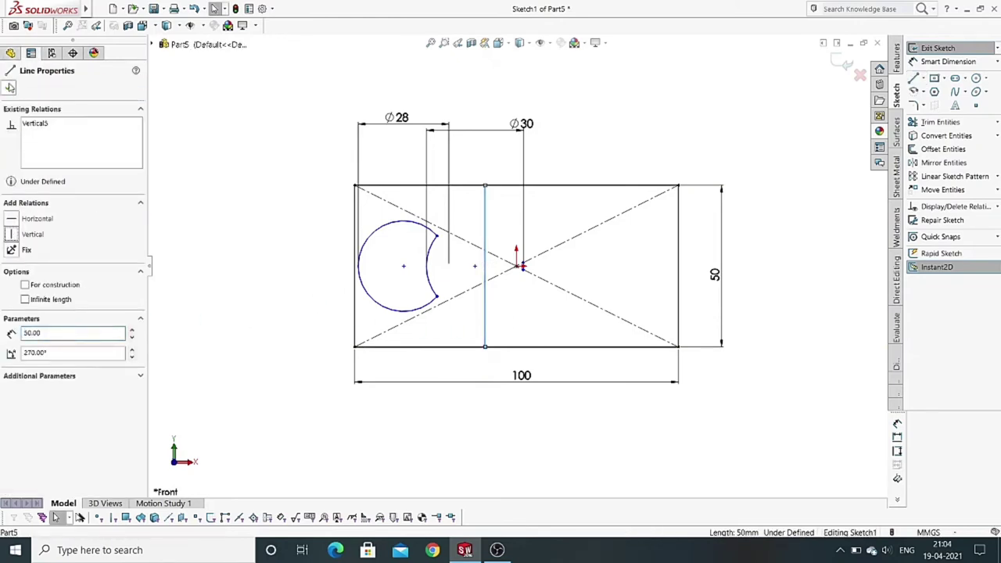
left_click(10, 88)
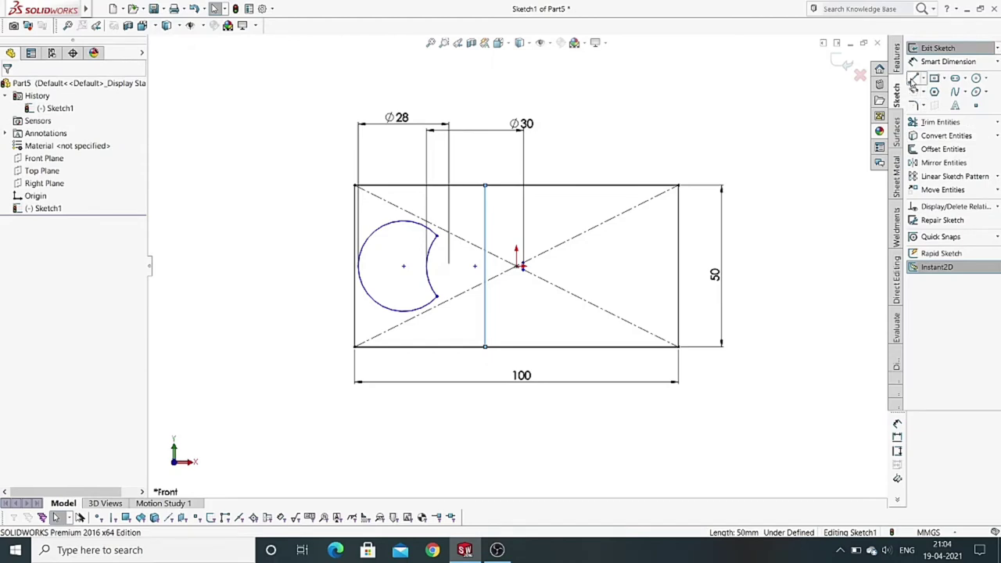
- Draw slanted lines from the top-left and bottom-left corners to the vertical line
left_click(913, 79)
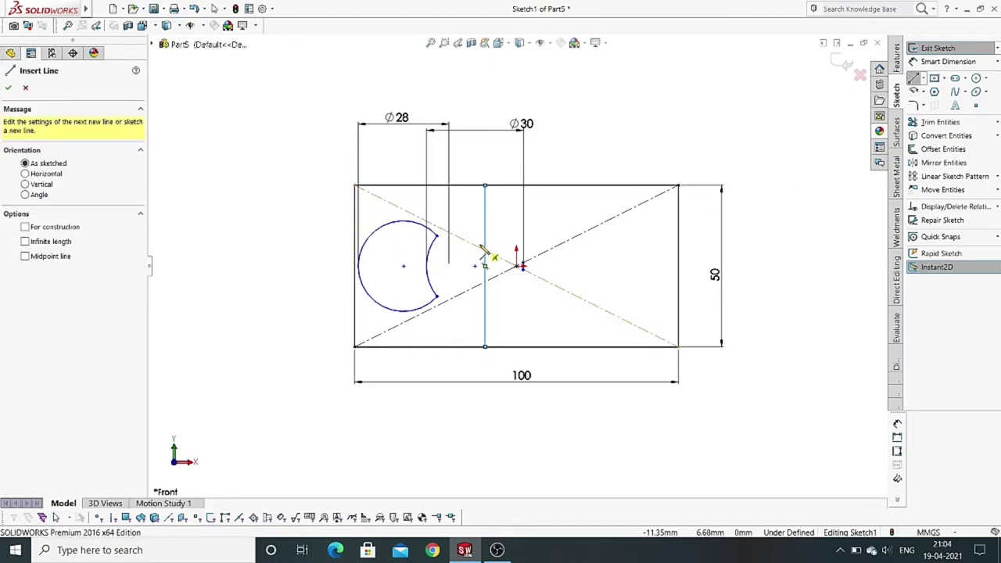
left_click(355, 187)
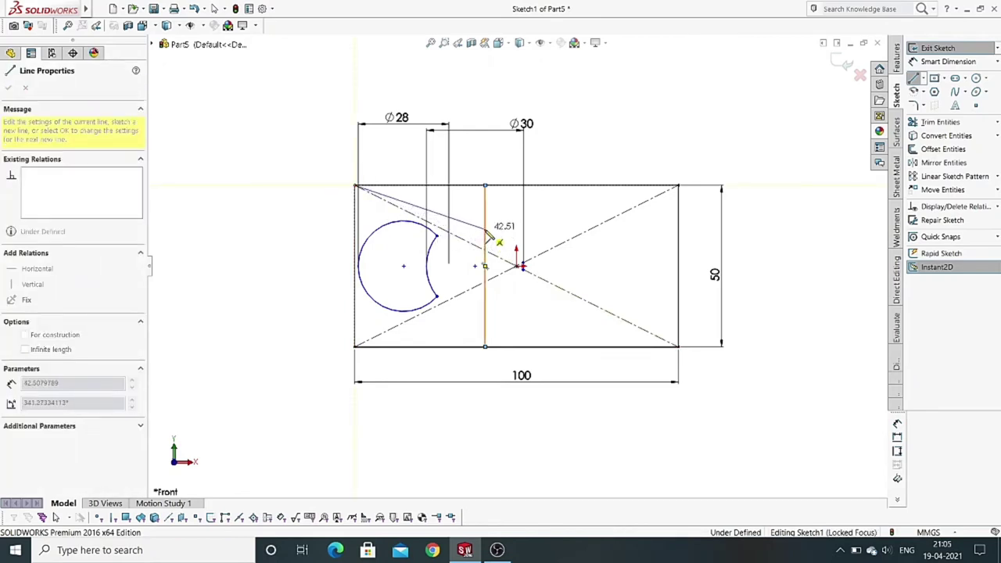
right_click(490, 167)
left_click(486, 177)
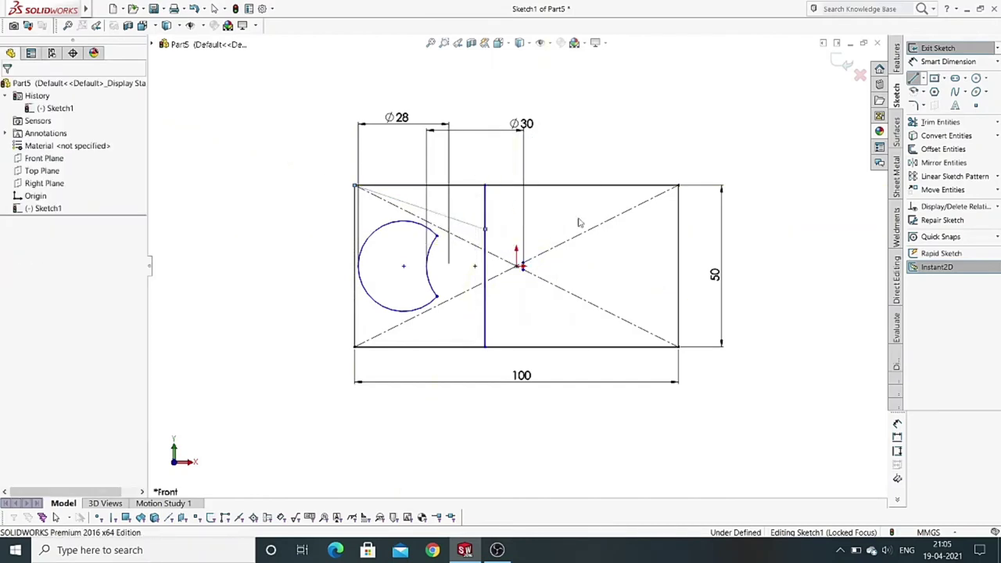
left_click(914, 86)
left_click(914, 79)
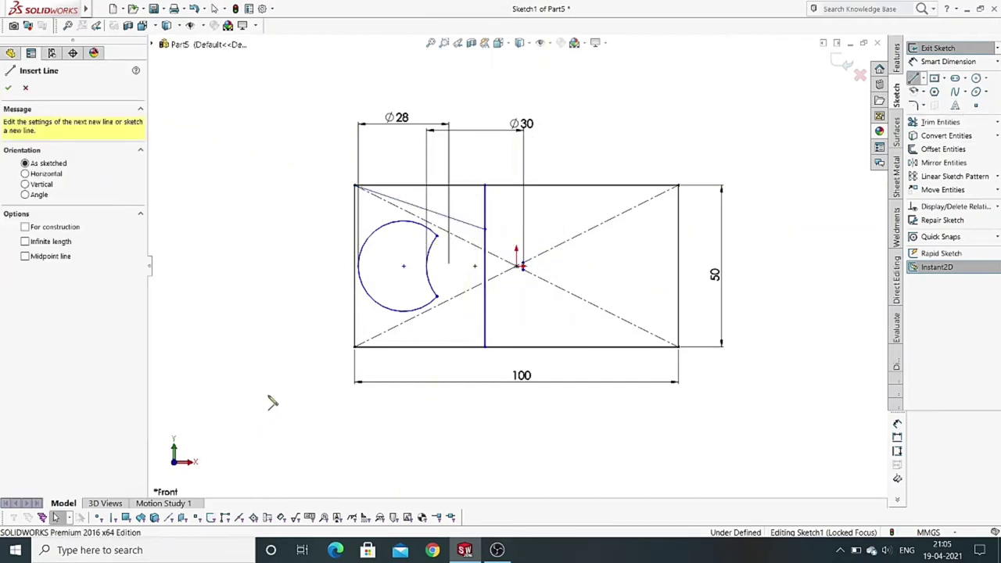
left_click(356, 347)
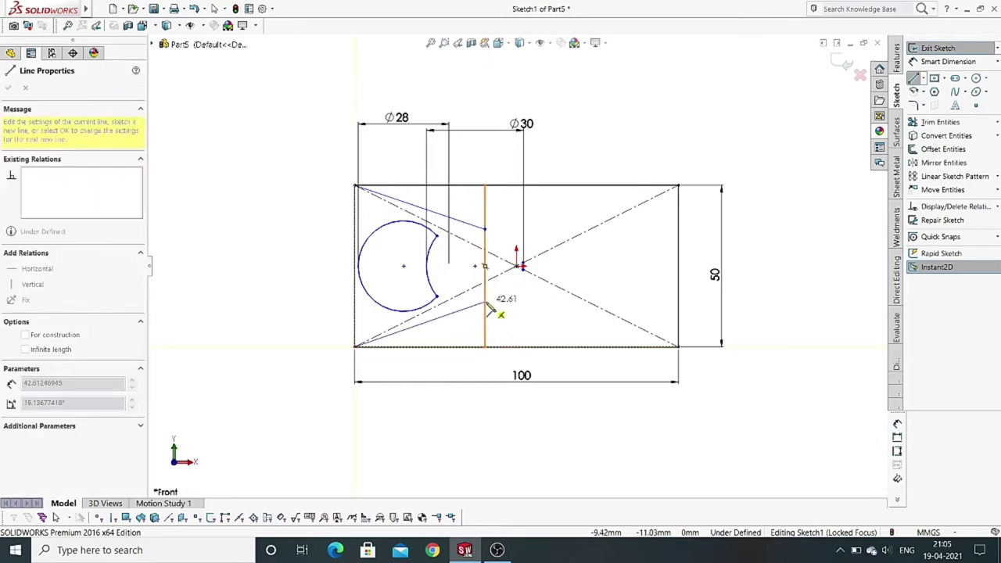
left_click(485, 301)
right_click(604, 275)
left_click(622, 289)
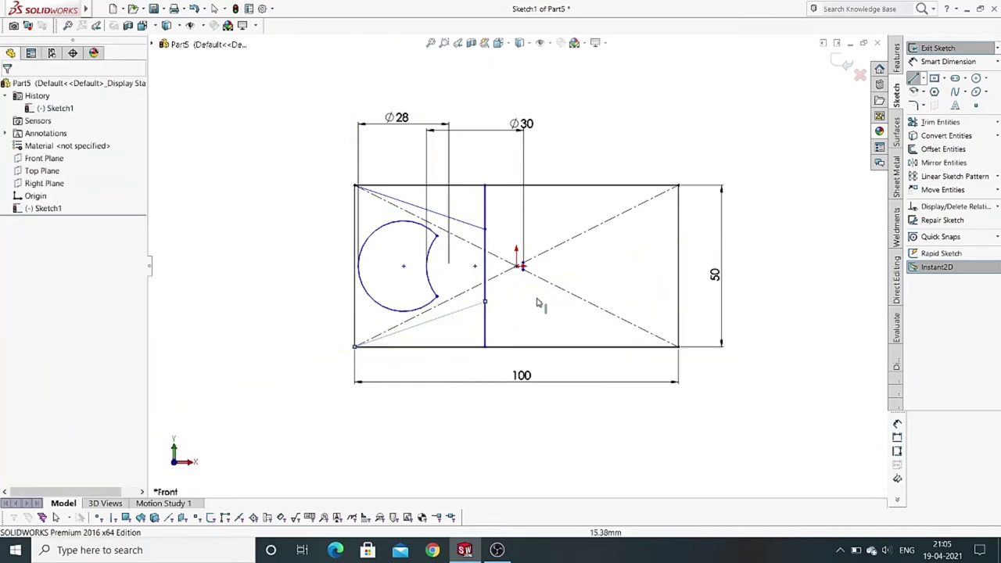
- Trim the vertical line's middle and the top and bottom edges left of it
left_click(936, 122)
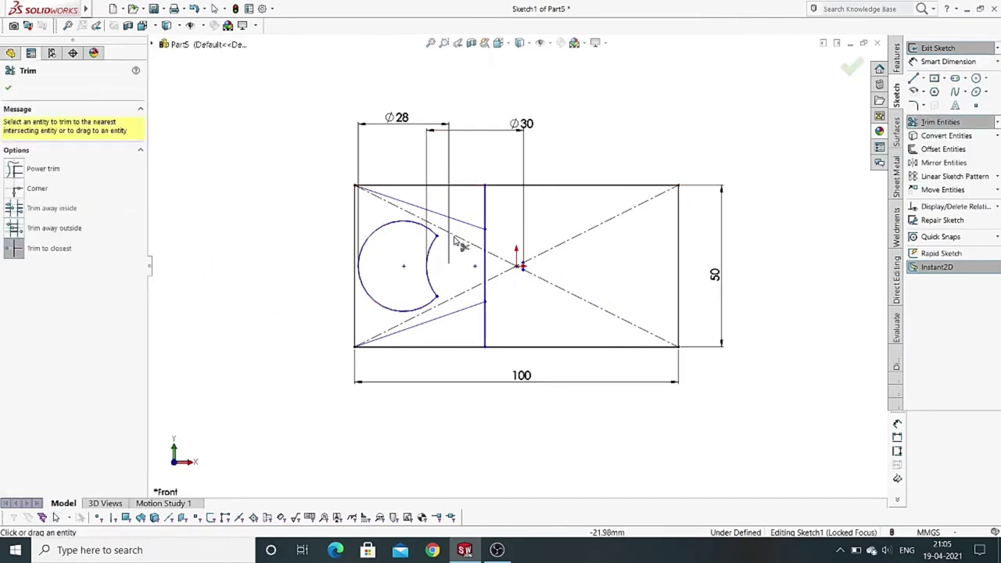
left_click(485, 262)
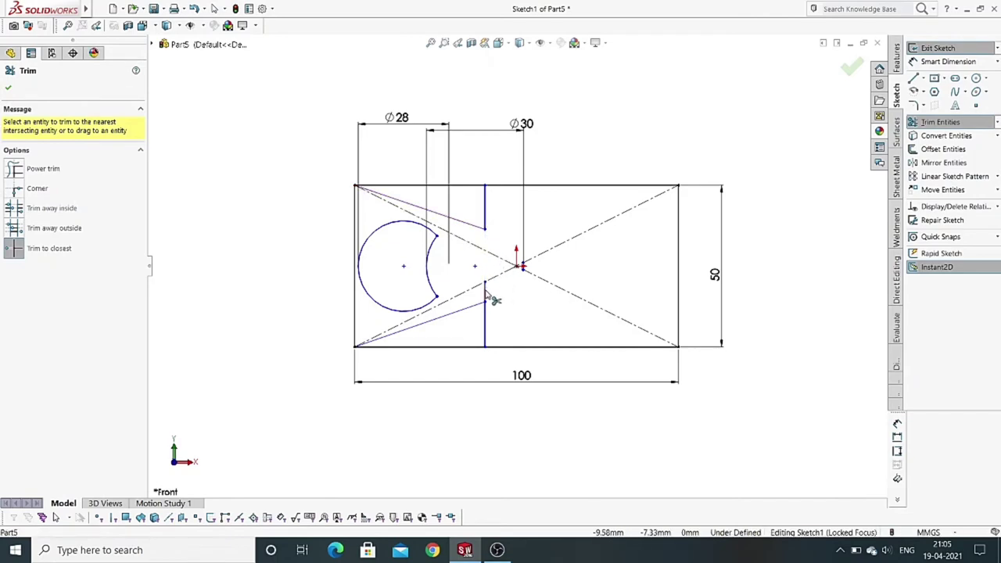
left_click(449, 347)
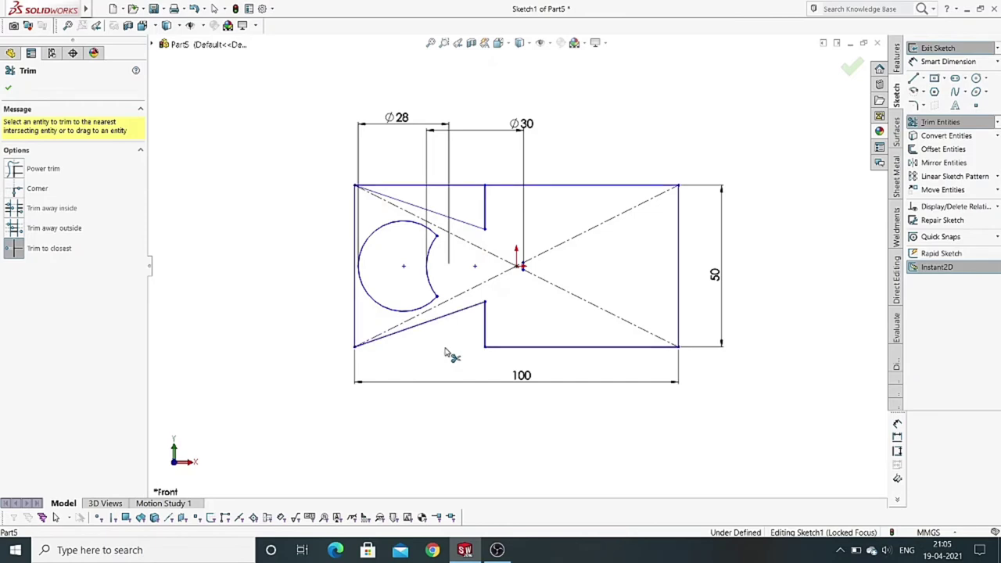
left_click(458, 187)
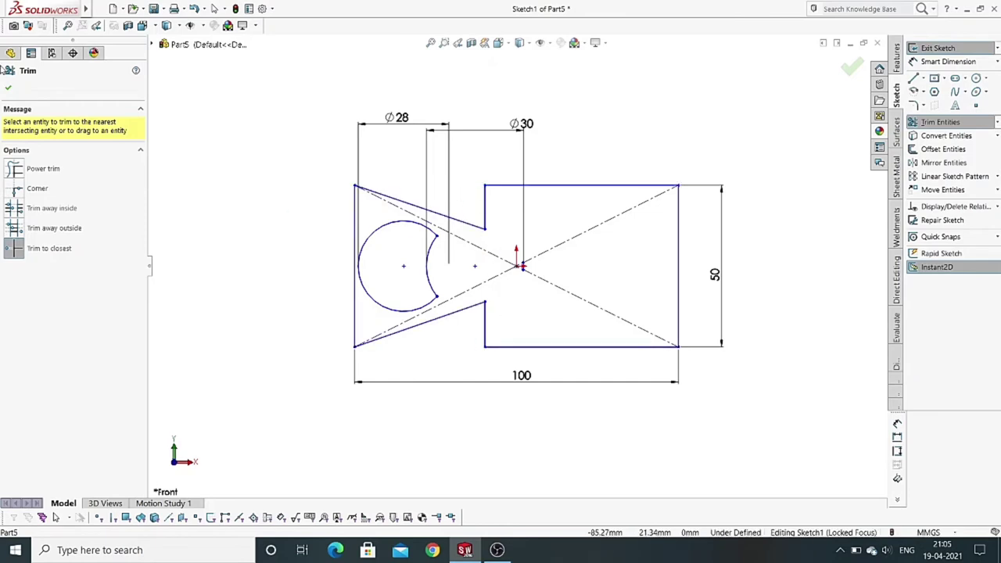
left_click(9, 89)
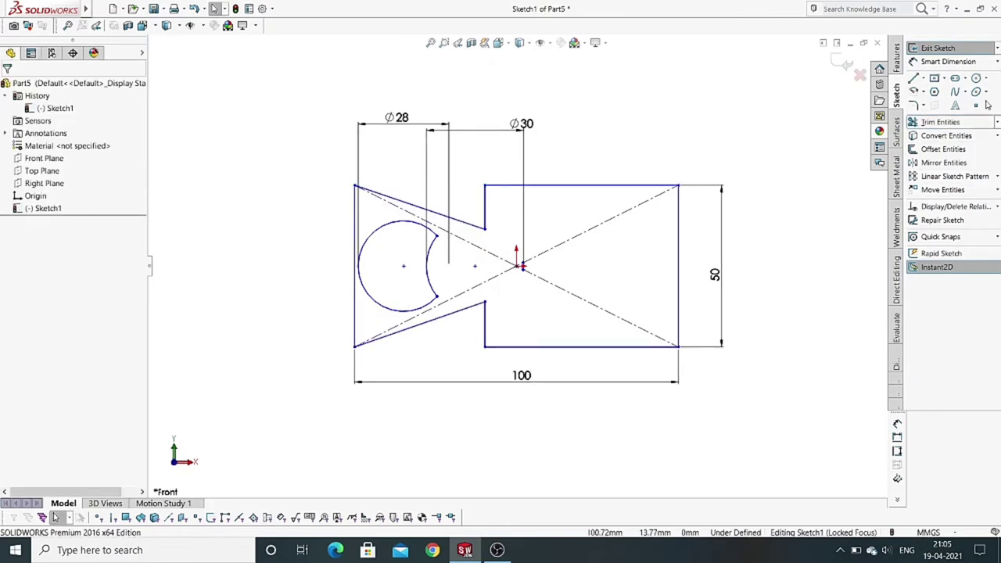
- Fillet the lobe corners, the four notch corners and the right corners with R3 mm
left_click(912, 106)
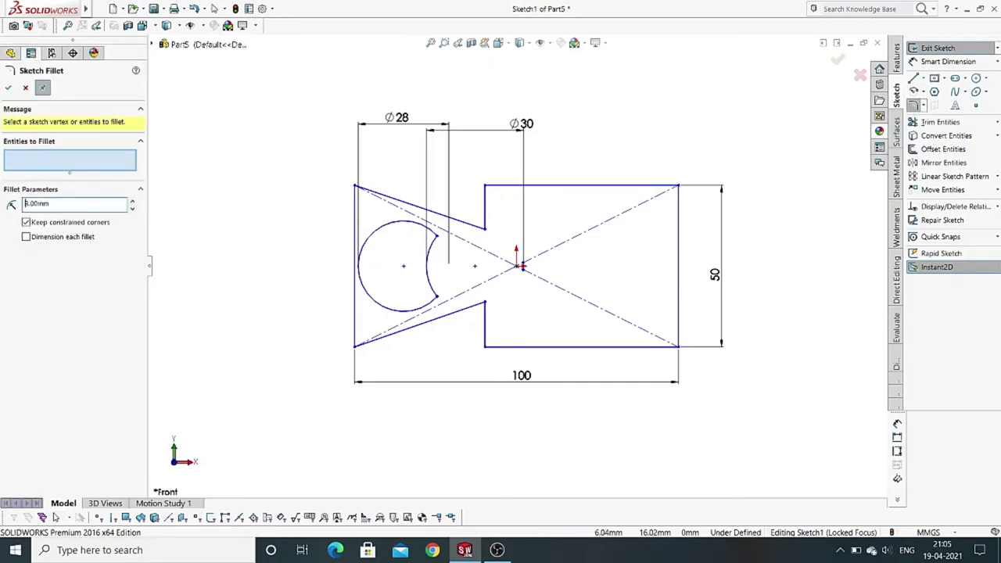
left_click(356, 189)
left_click(355, 347)
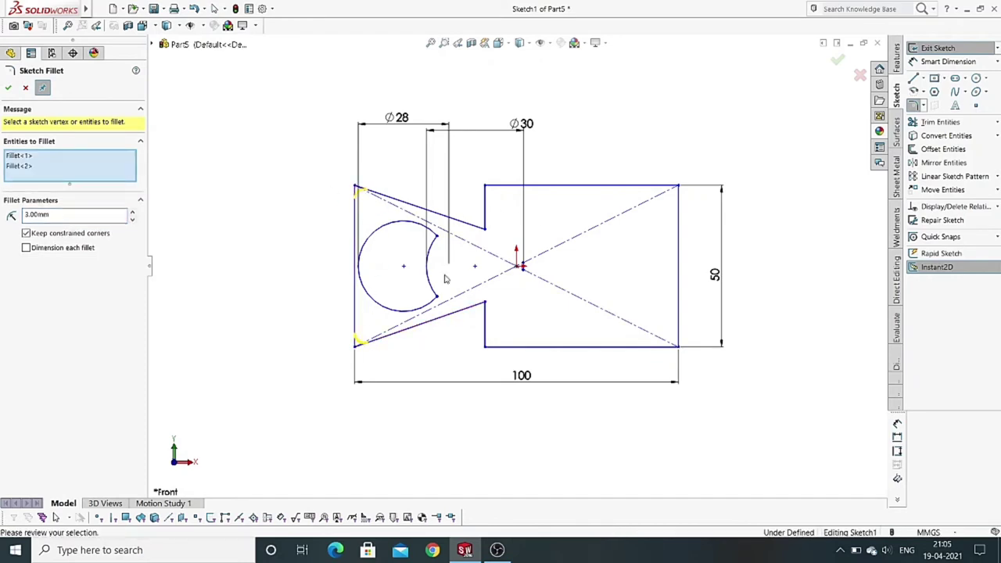
left_click(484, 227)
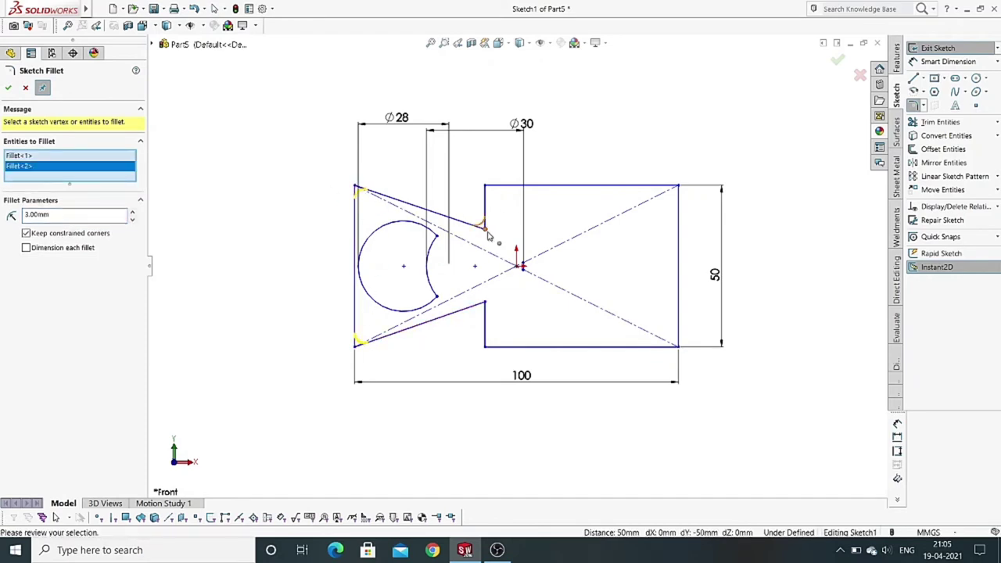
left_click(486, 189)
left_click(678, 189)
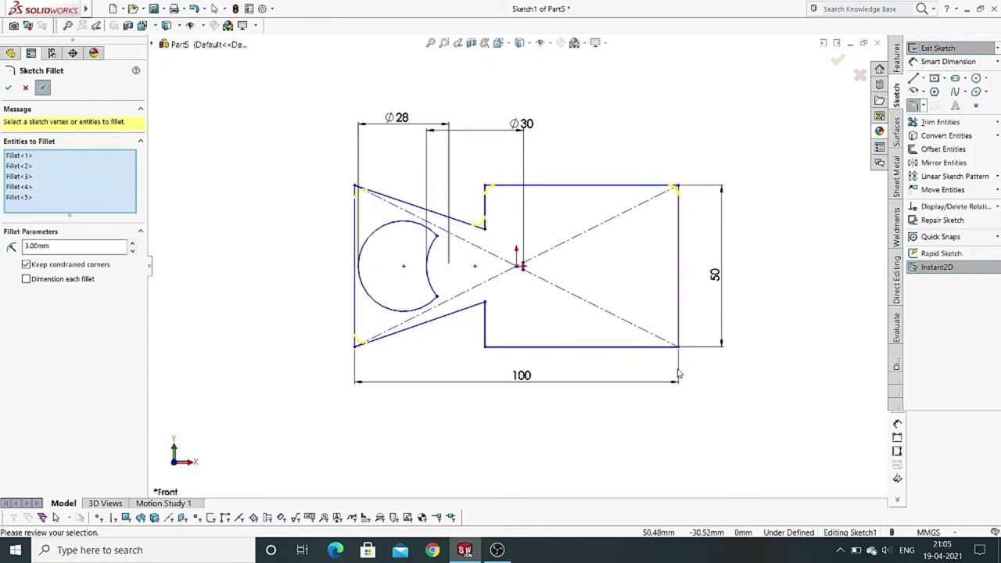
left_click(678, 347)
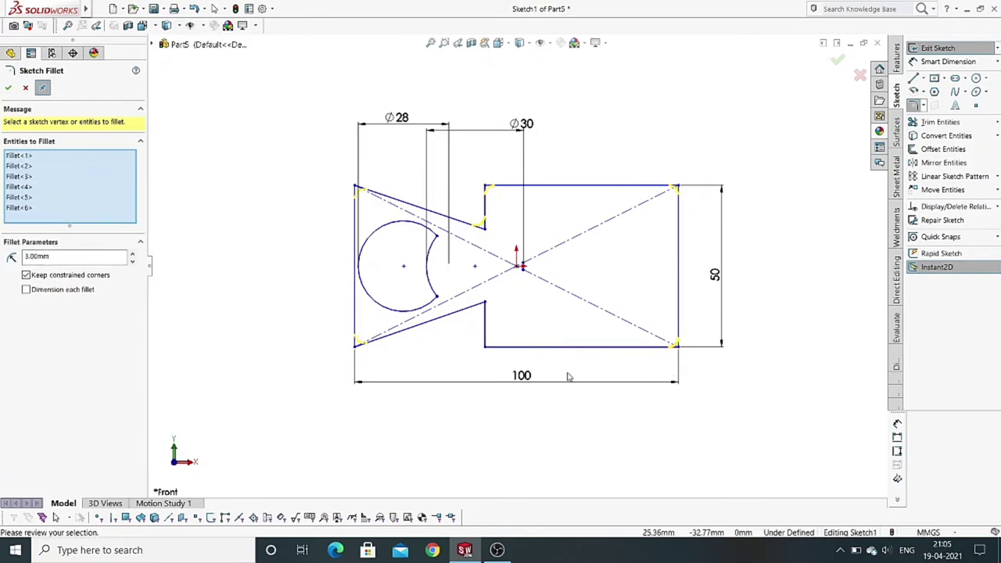
left_click(486, 345)
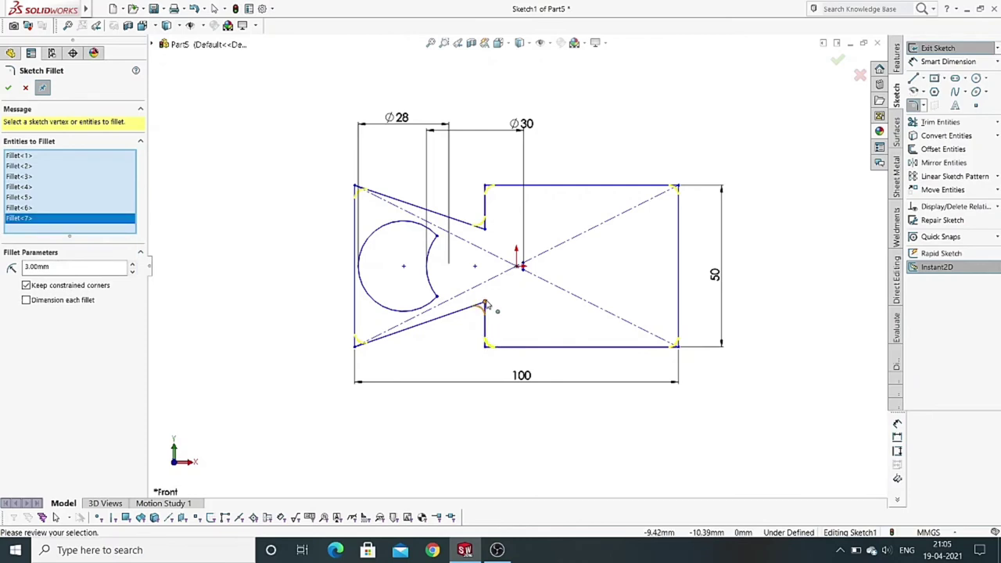
left_click(485, 304)
left_click(8, 88)
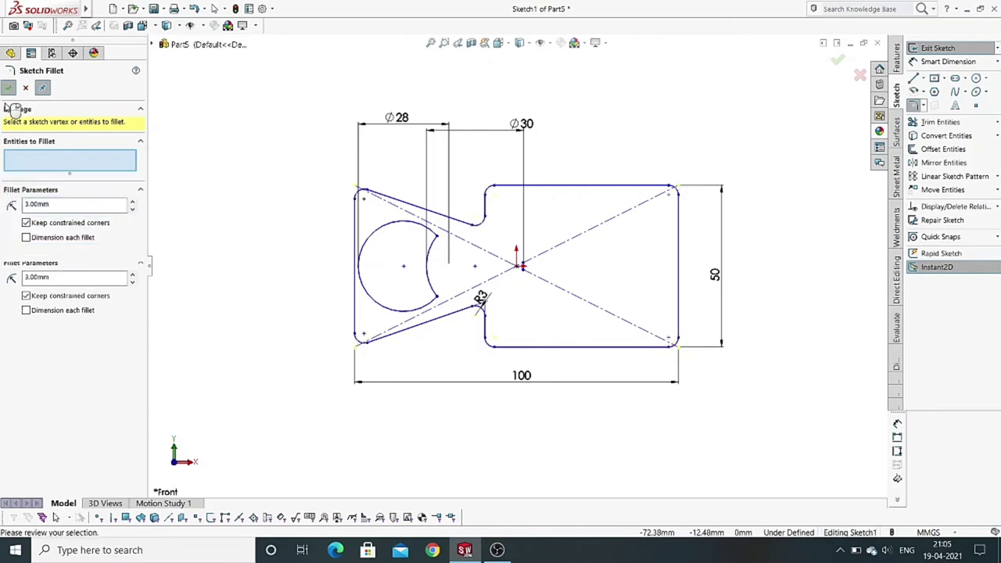
left_click(8, 88)
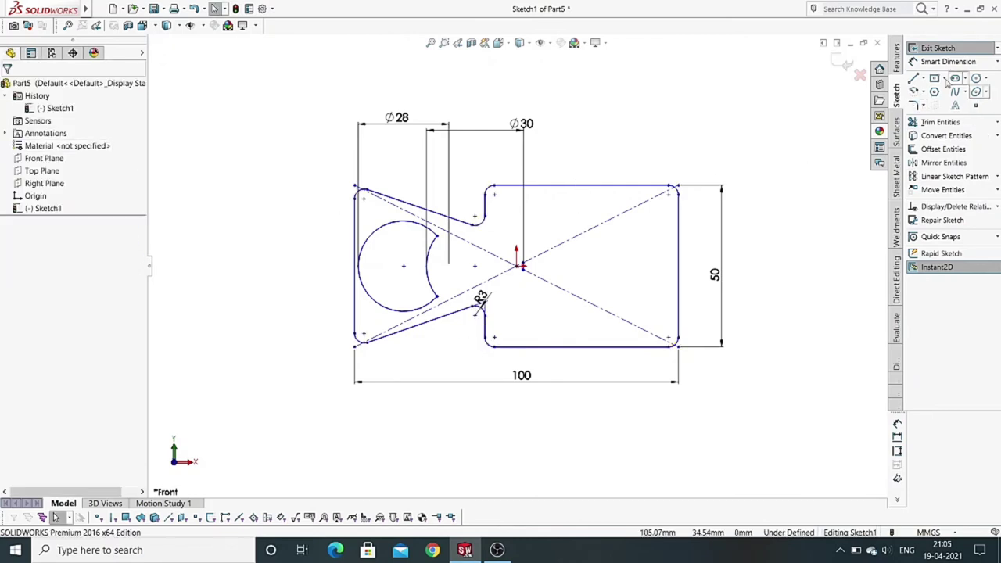
- Extrude the outer sketch region Blind 10 mm as Boss-Extrude1, then orbit the plate
left_click(897, 58)
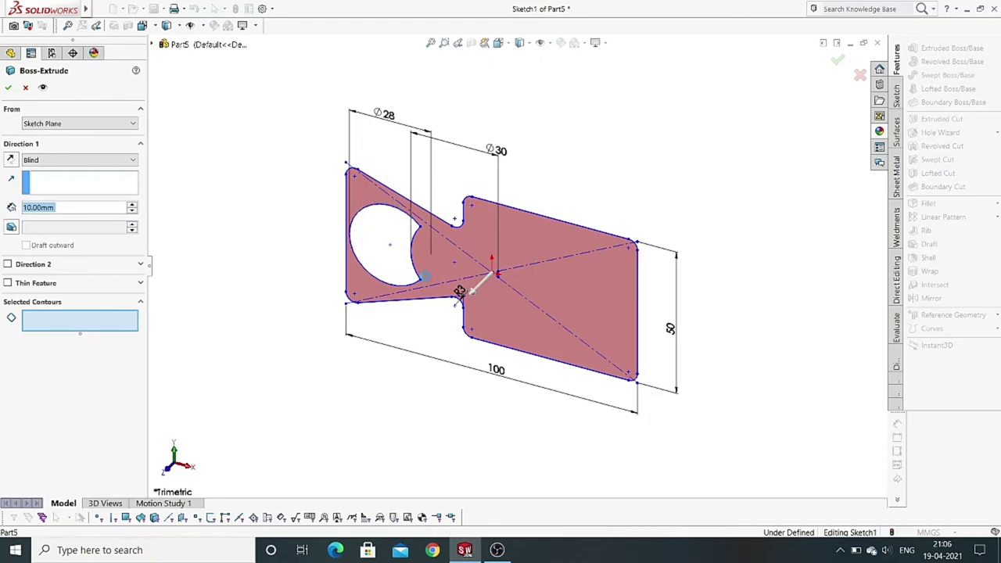
left_click(372, 203)
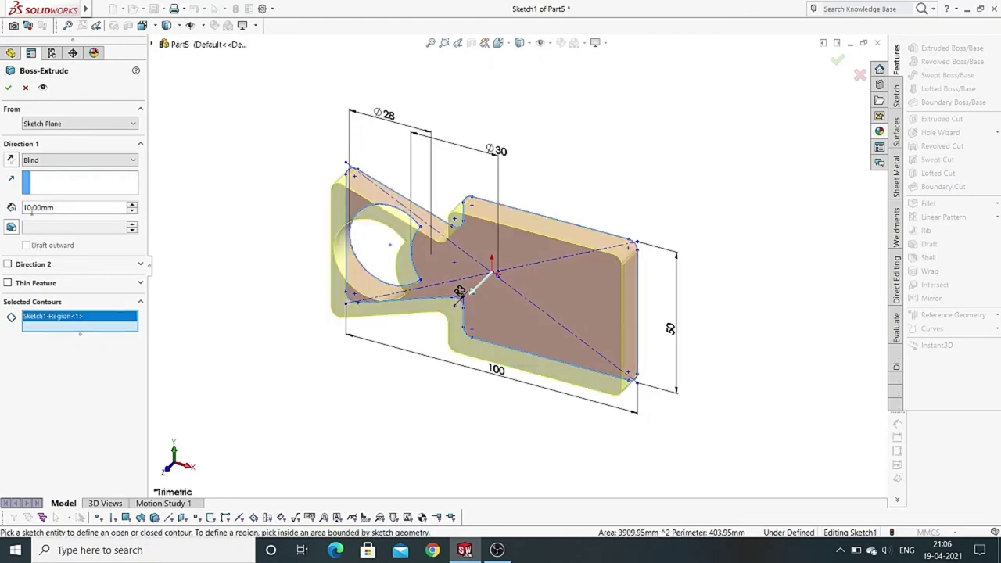
left_click(8, 86)
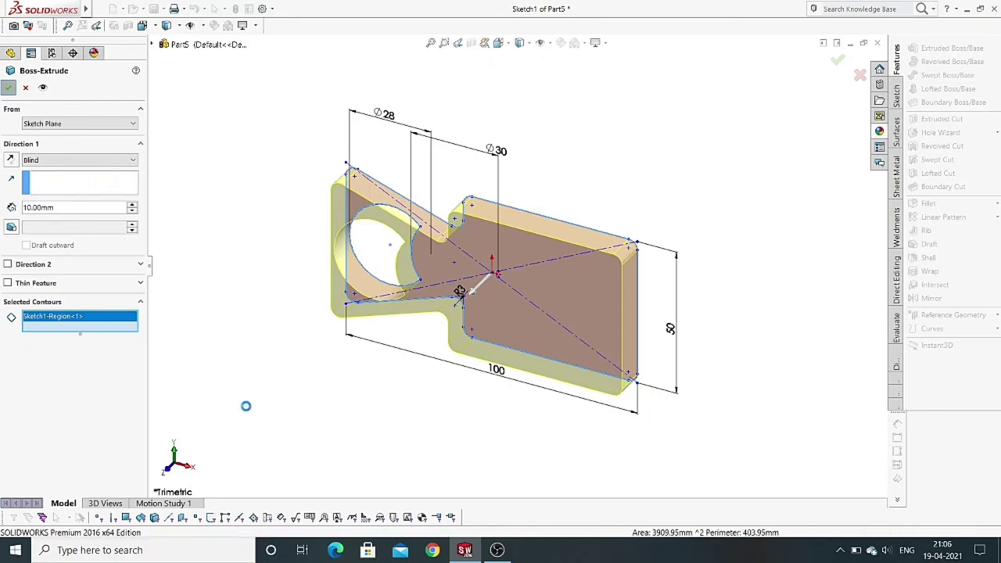
key("Return")
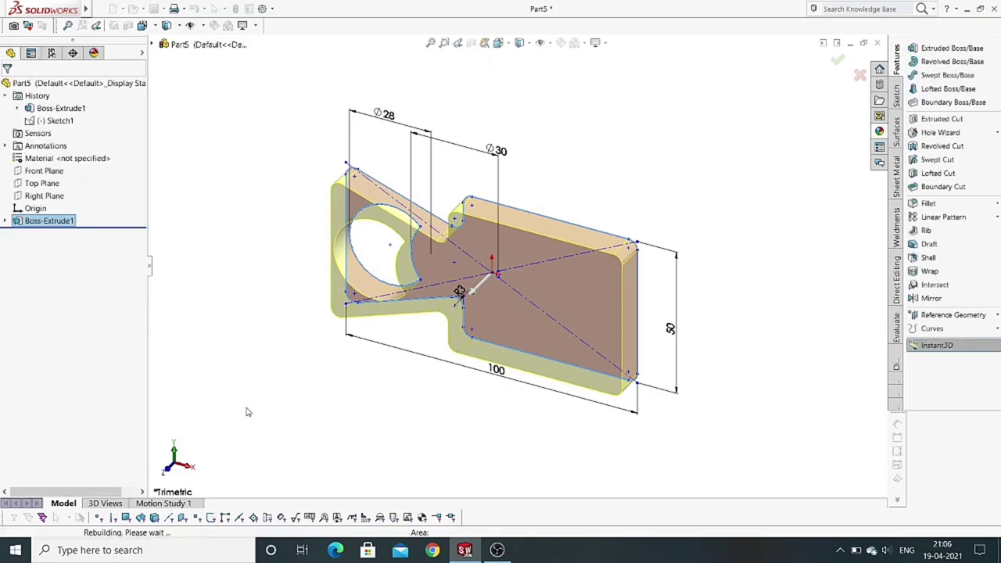
left_click(324, 384)
mouse_move(324, 384)
middle_mouse_down()
mouse_move(347, 373)
mouse_move(351, 351)
mouse_move(372, 349)
middle_mouse_up()
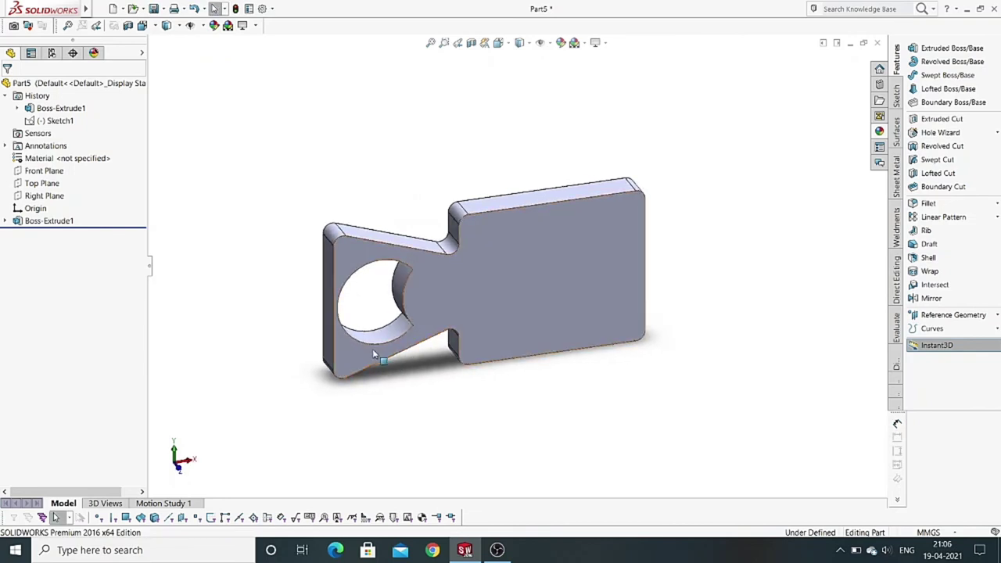
- Give Part5 a yellow appearance (RGB 255, 255, 0) and rotate the view to inspect it
left_click(75, 84)
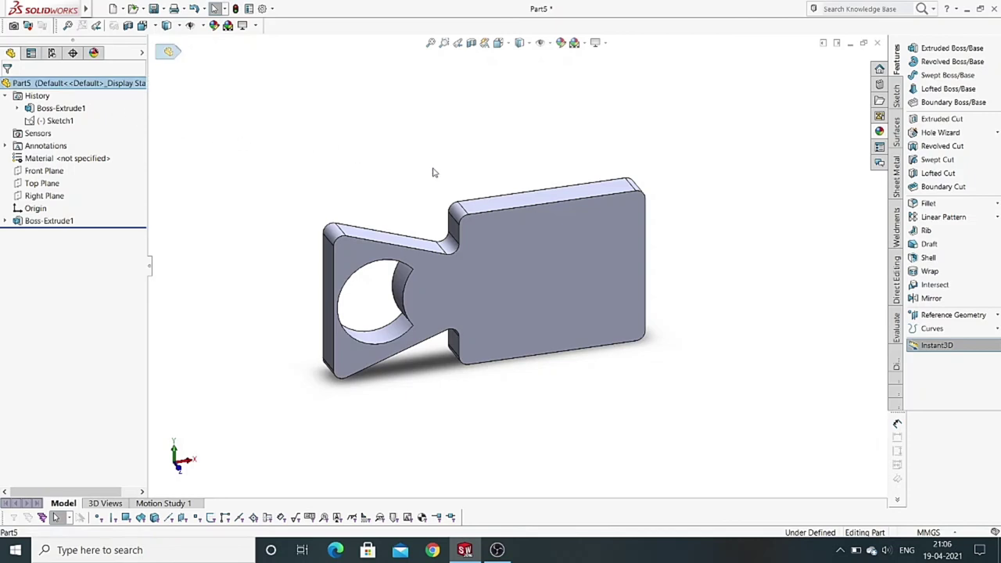
left_click(562, 44)
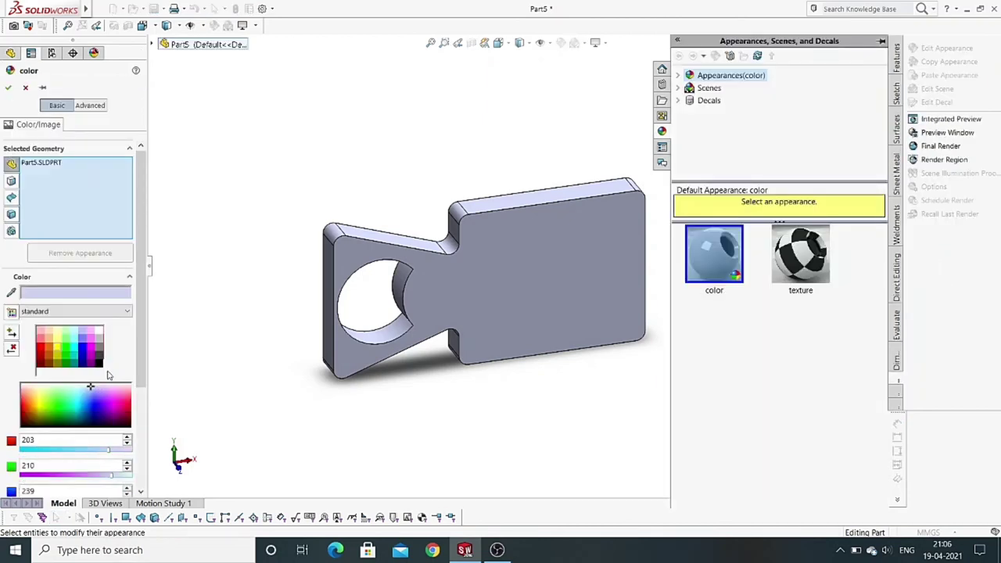
left_click(56, 347)
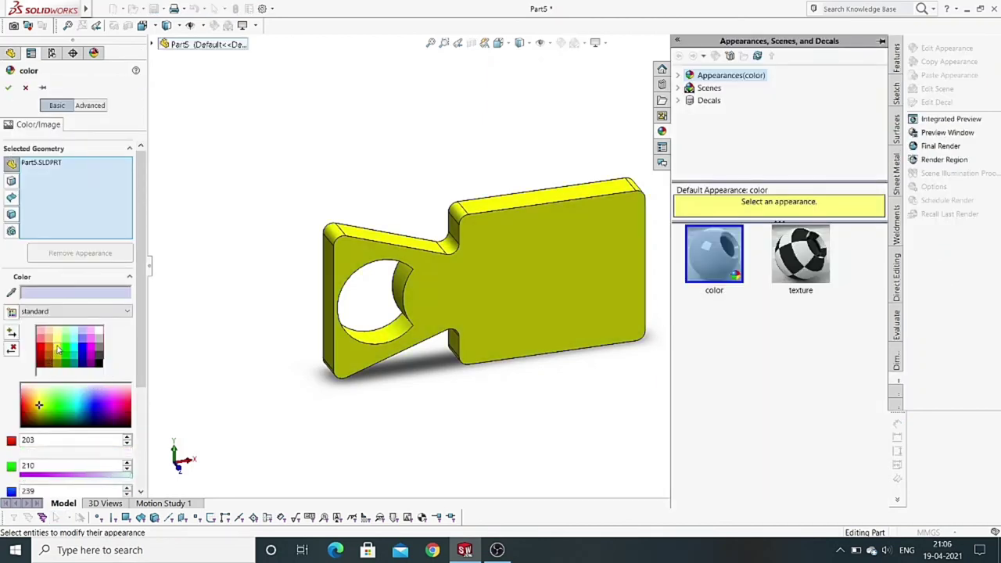
left_click(9, 87)
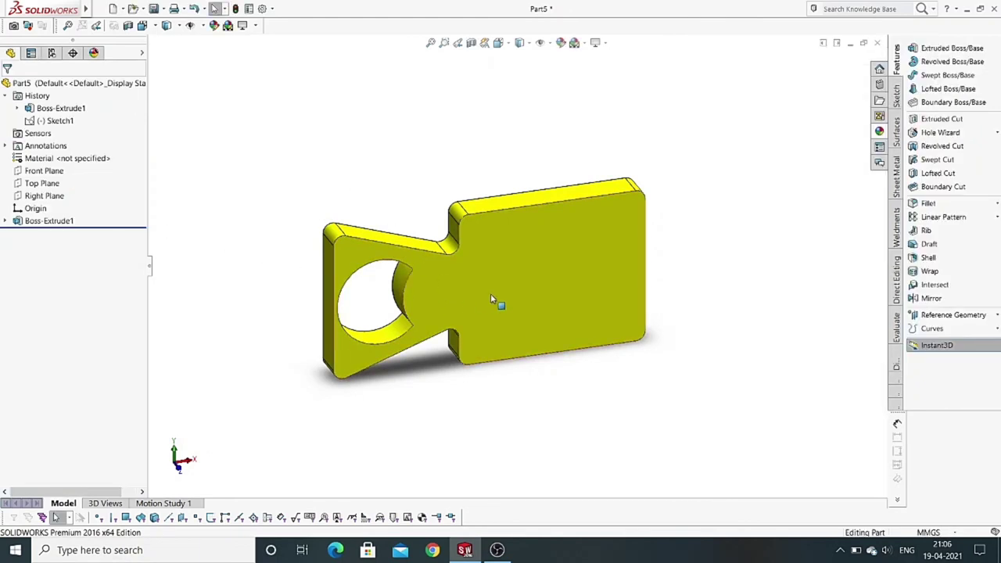
right_click(346, 147)
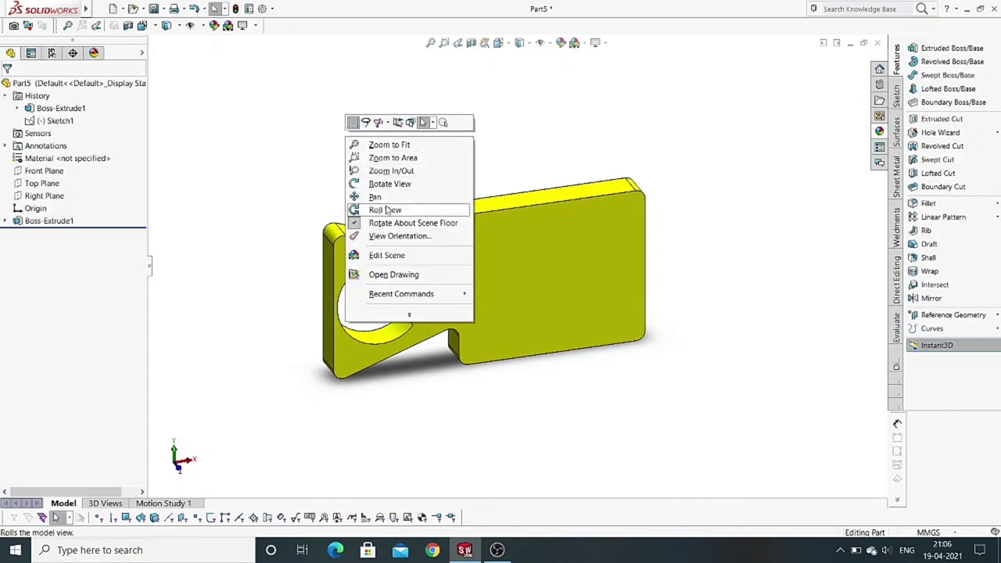
left_click(389, 183)
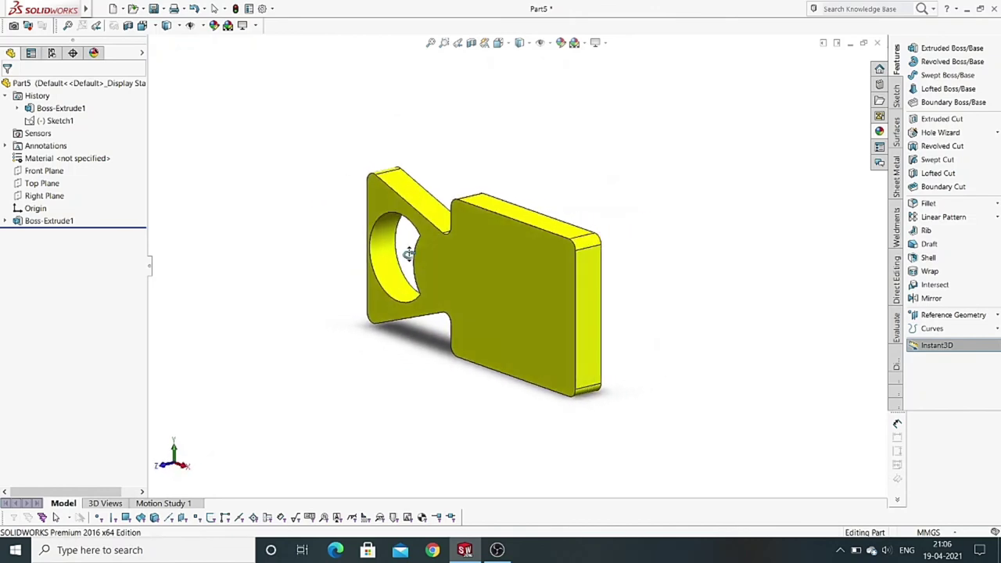